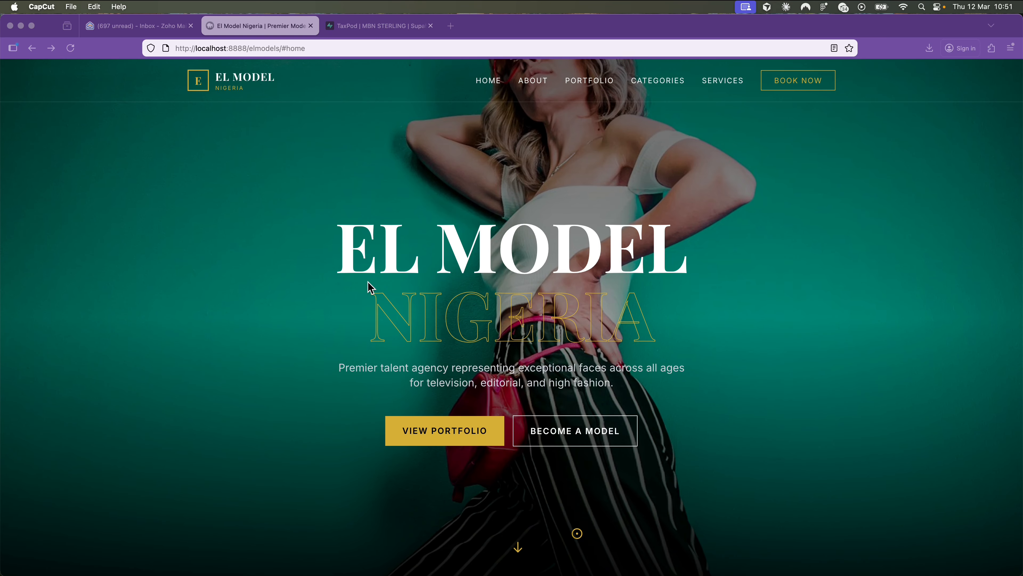
- Scroll up and down through the current Firefox page
scroll(370, 287, down, 10)
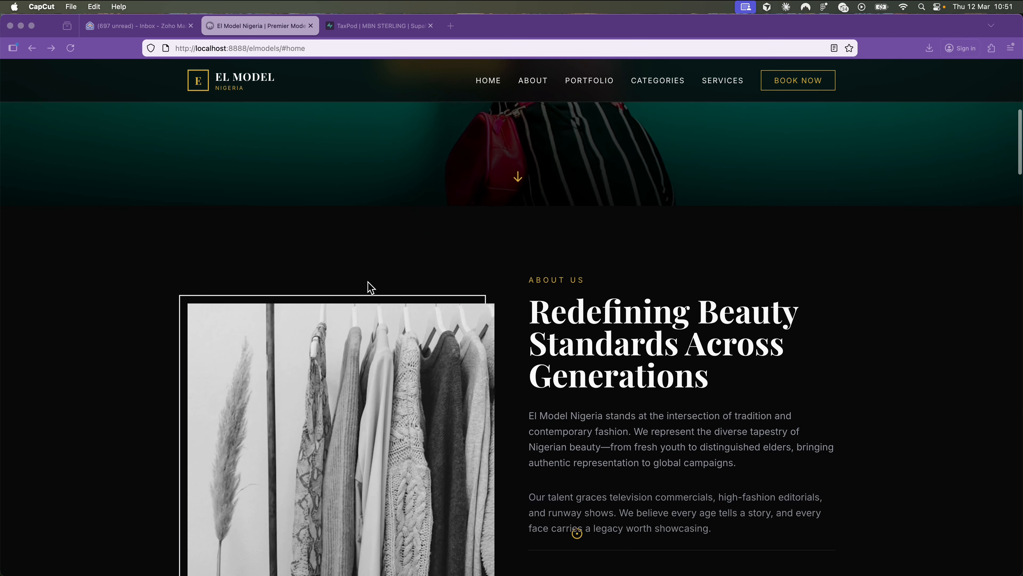
scroll(370, 287, down, 20)
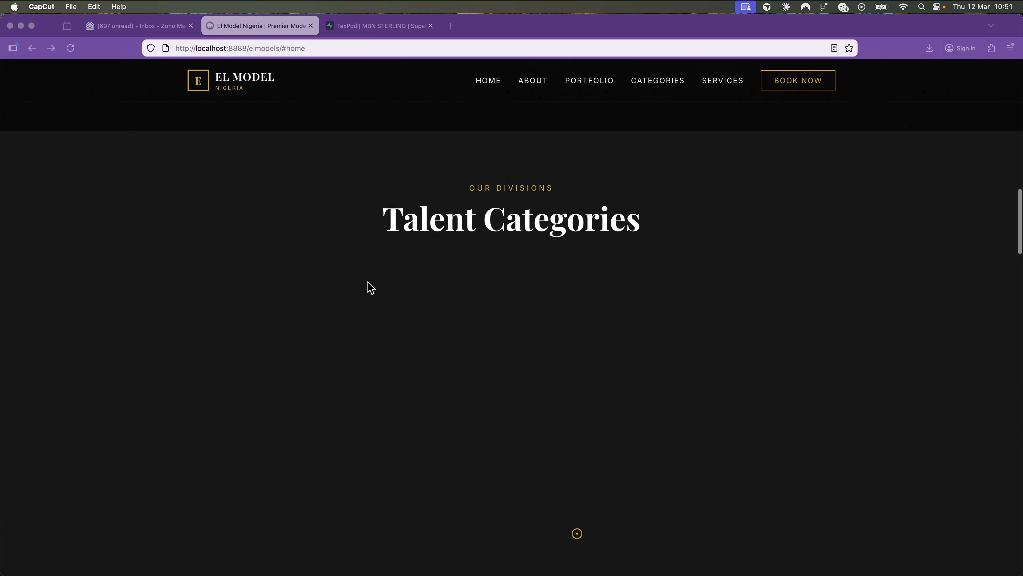
scroll(370, 288, down, 15)
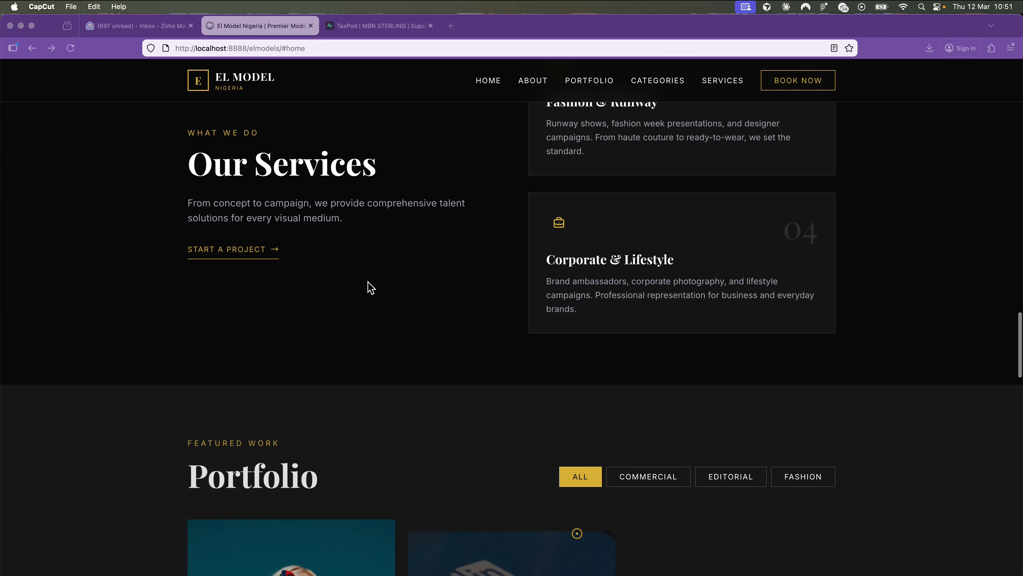
scroll(368, 282, down, 15)
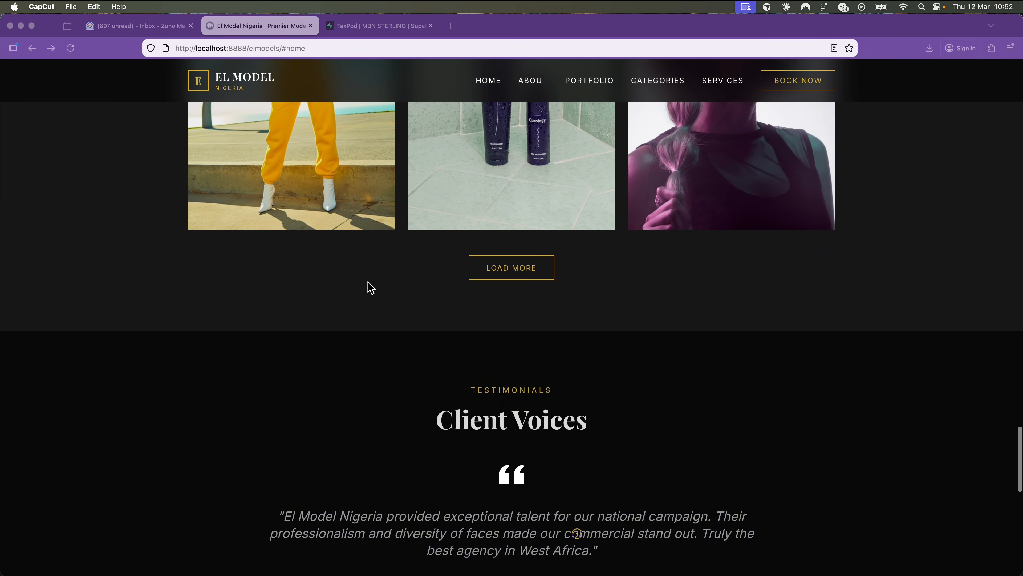
scroll(370, 287, down, 3)
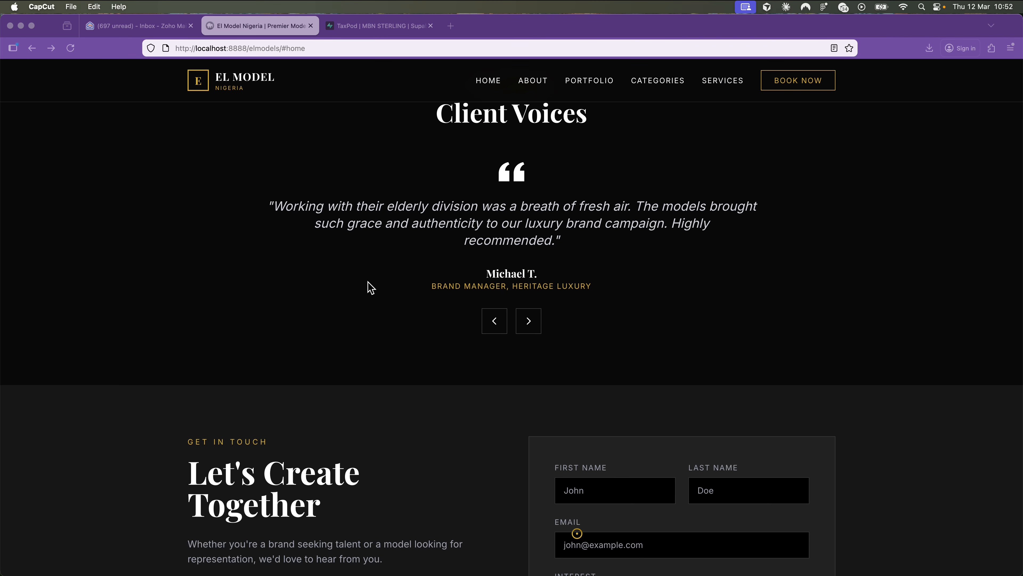
scroll(370, 287, down, 8)
scroll(370, 287, up, 14)
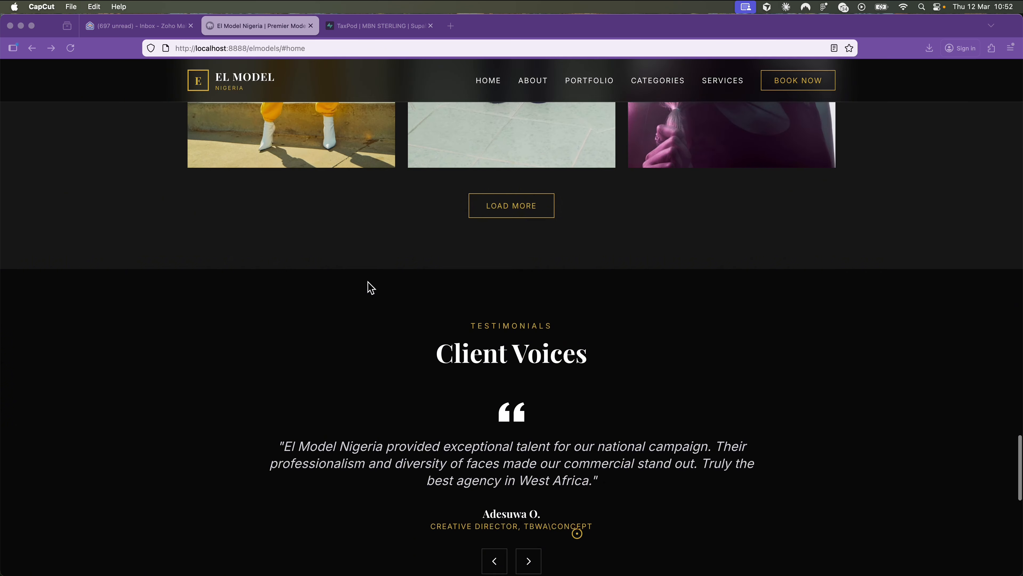
scroll(371, 287, up, 20)
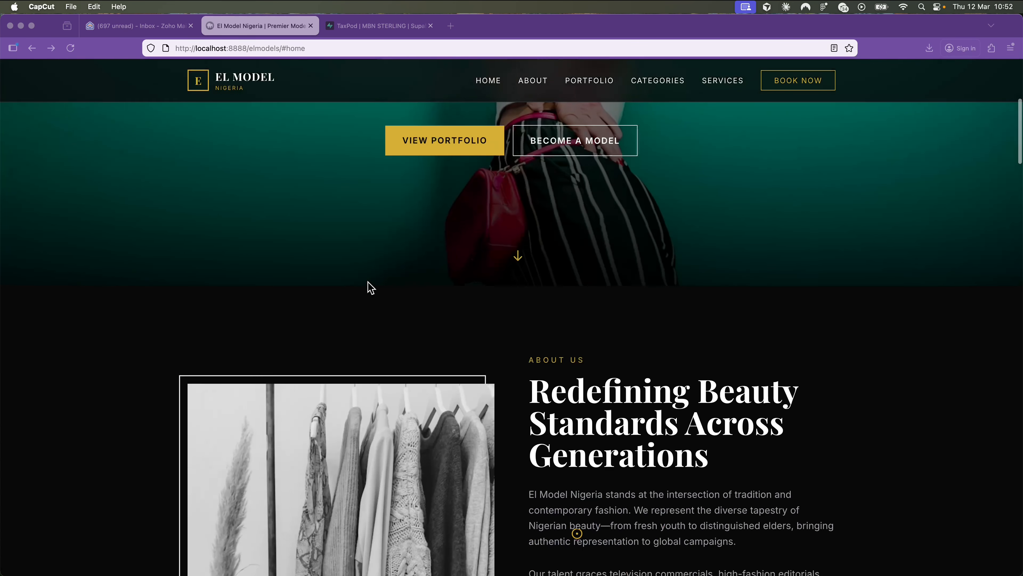
scroll(370, 287, up, 8)
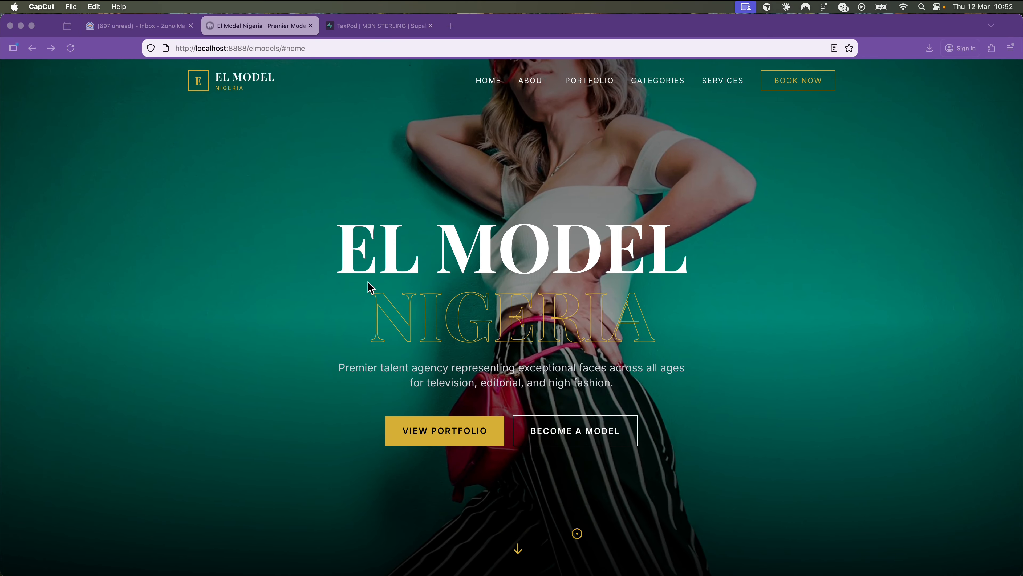
scroll(368, 283, down, 10)
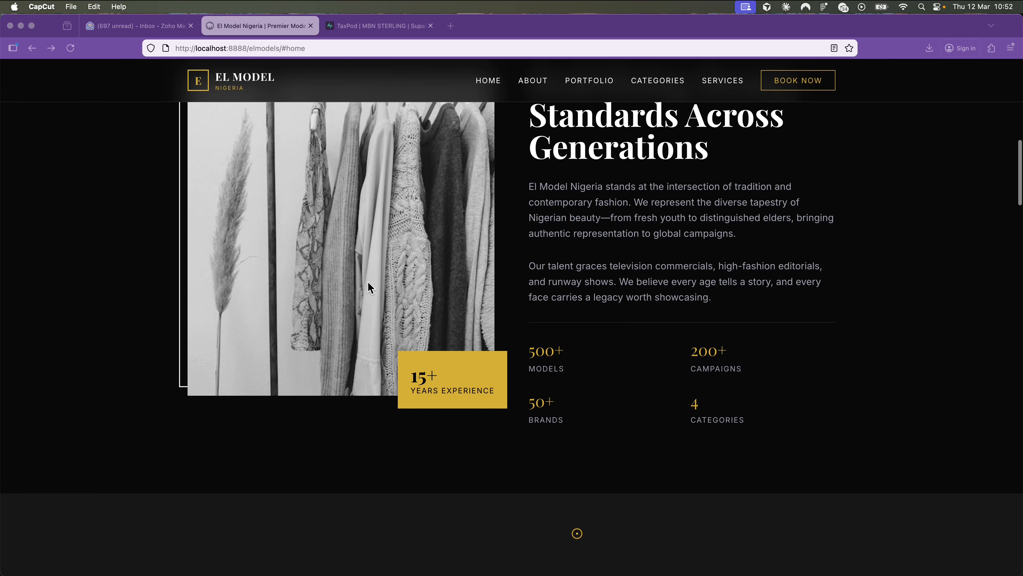
scroll(367, 282, down, 2)
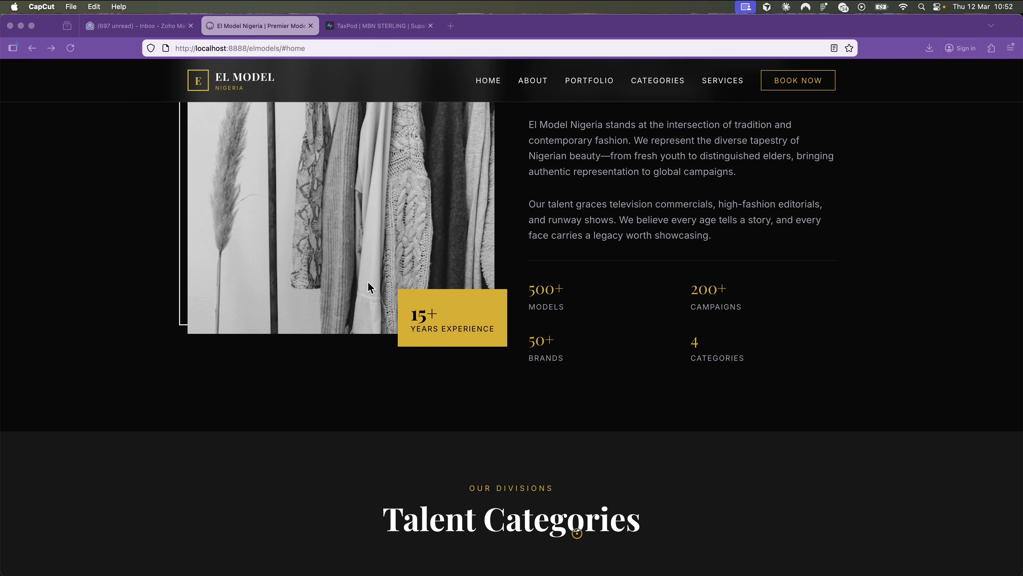
scroll(368, 287, up, 10)
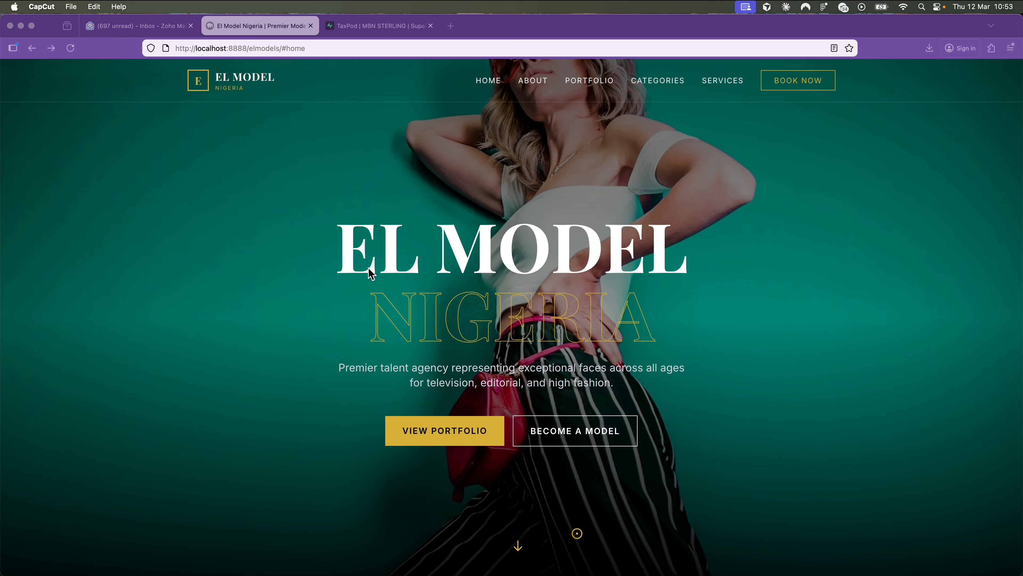
- In a new tab, go to wordpress.org and open the WordPress 6.9.4 download page
click(450, 26)
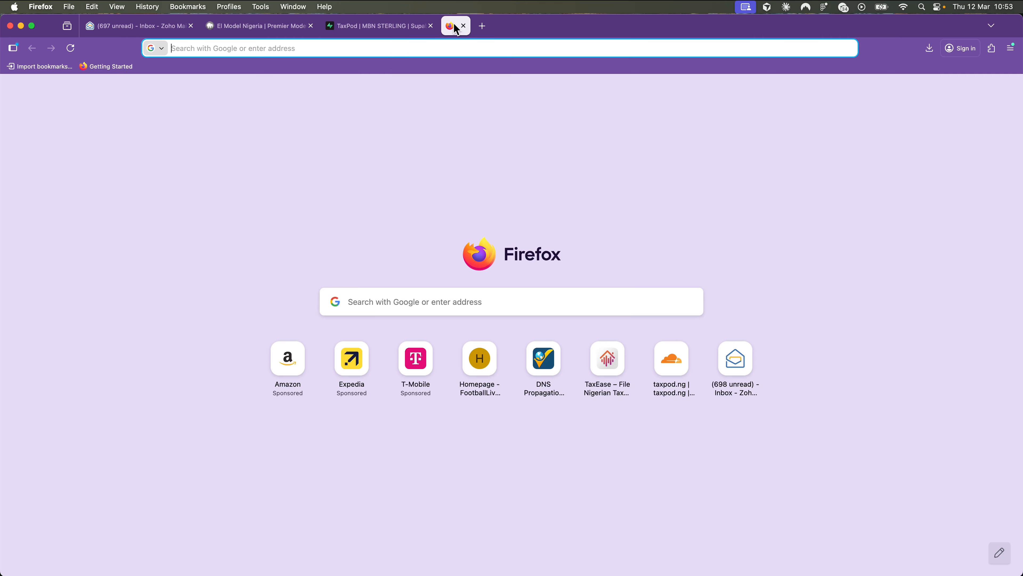
text(word)
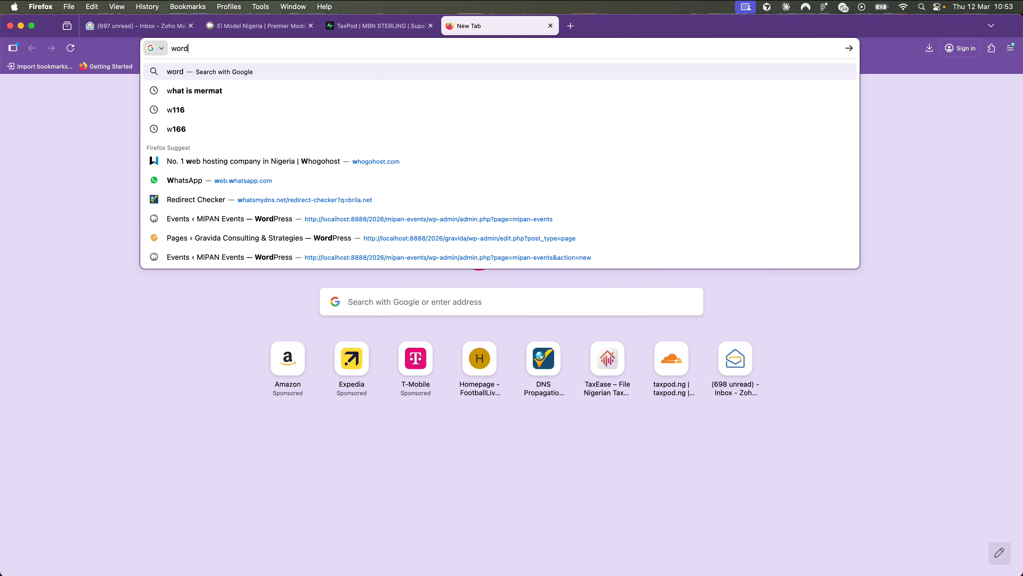
text(press.)
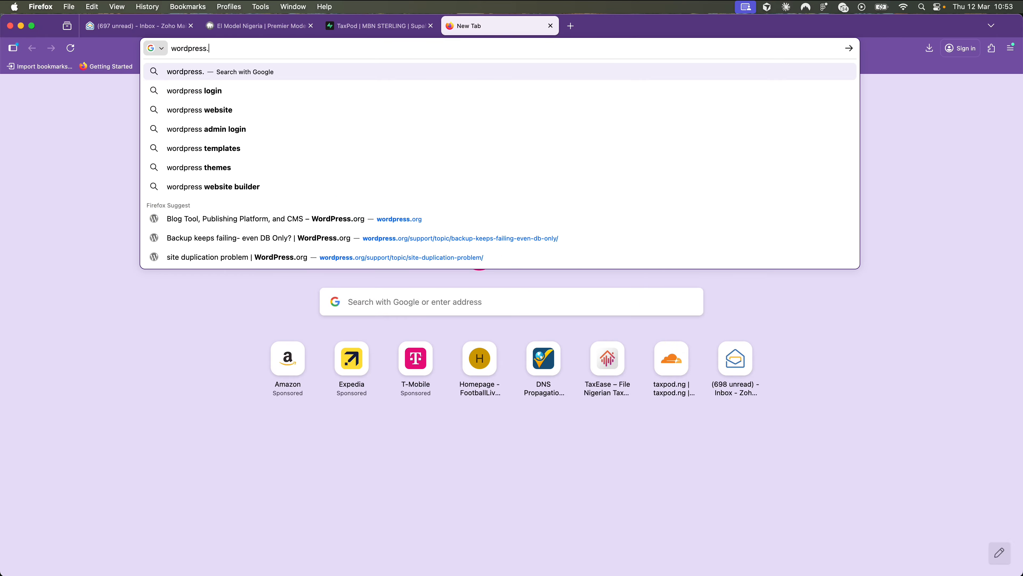
text(org)
key(Return)
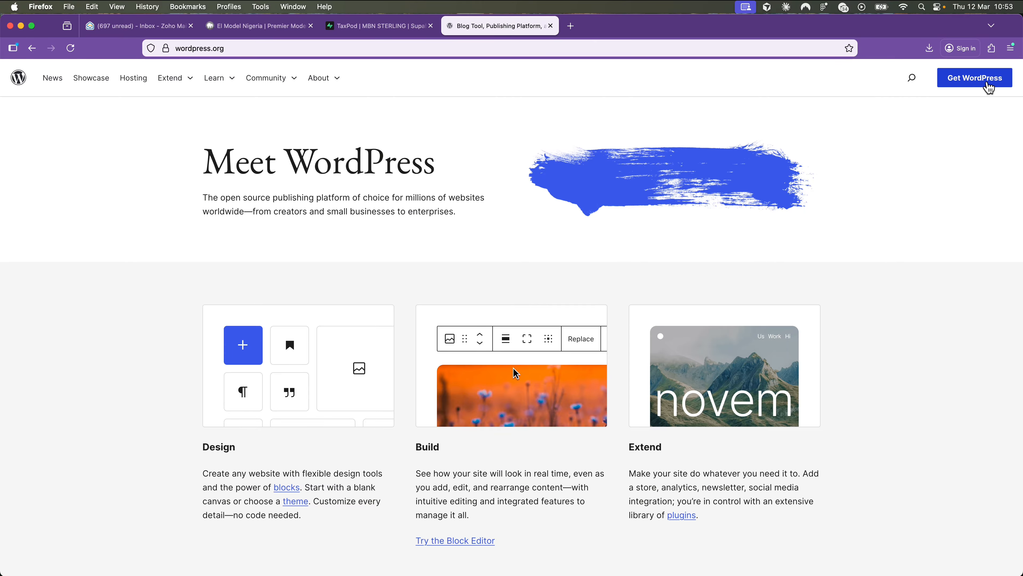
click(989, 85)
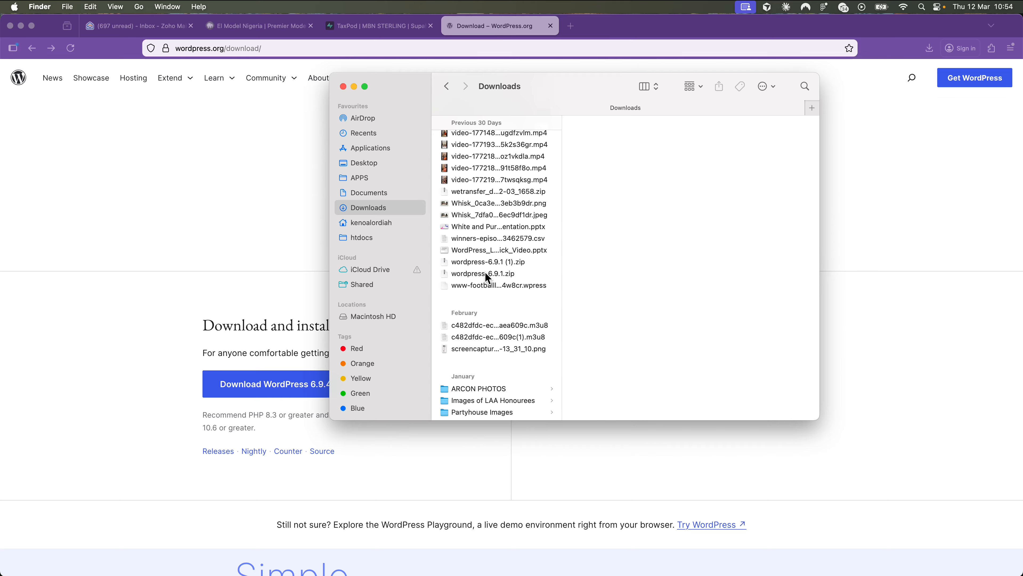
- Extract wordpress-6.9.1.zip, move the wordpress folder into htdocs/2026 and rename it elmodels
click(485, 273)
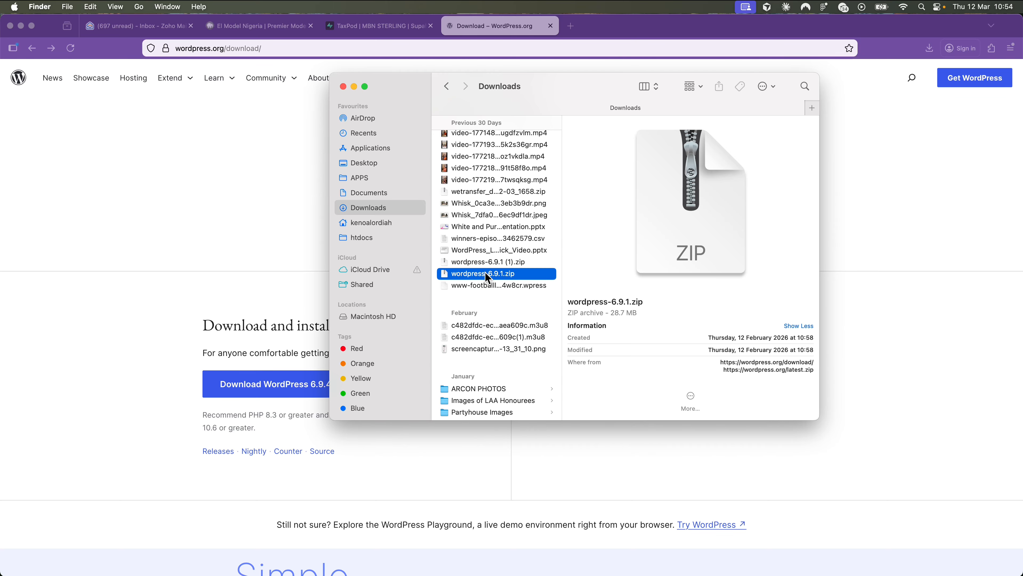
double_click(505, 274)
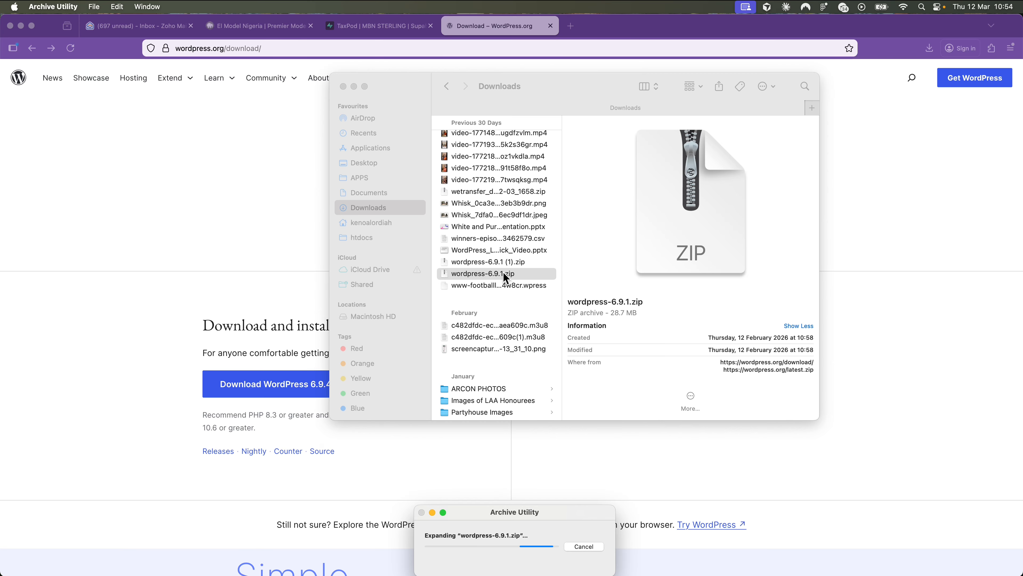
scroll(501, 274, up, 2)
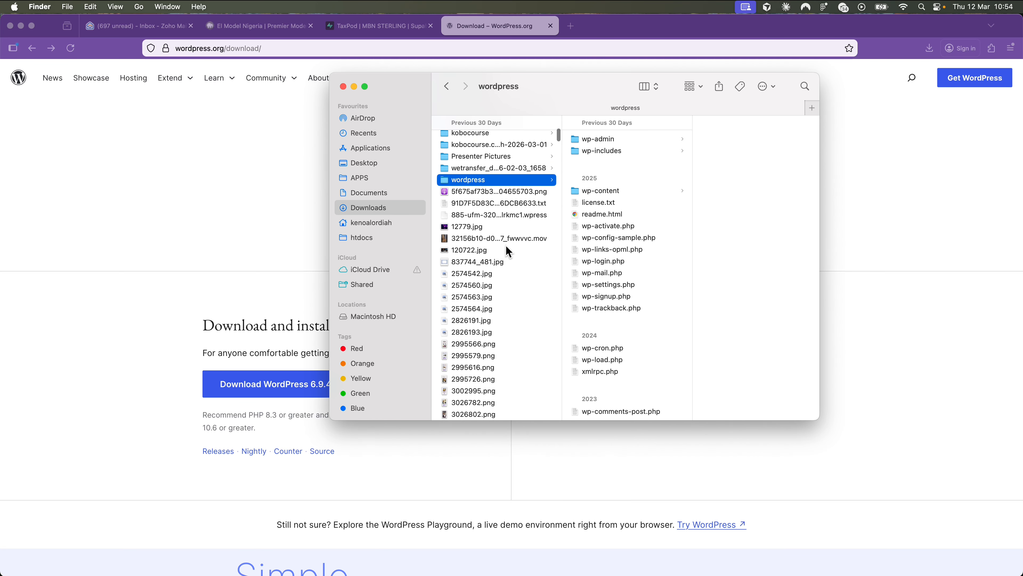
drag(517, 180, 631, 216)
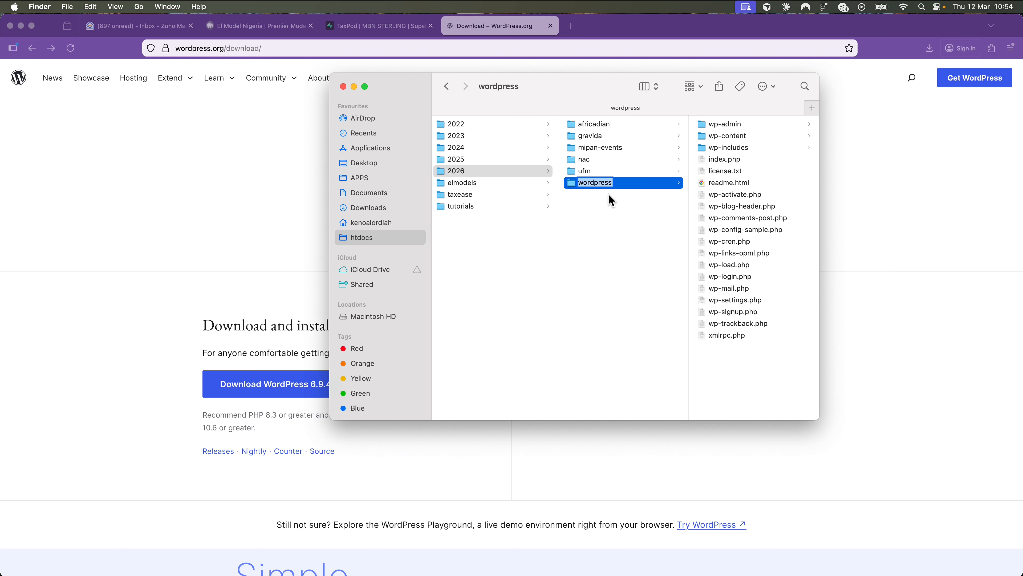
text(elmodels)
key(Return)
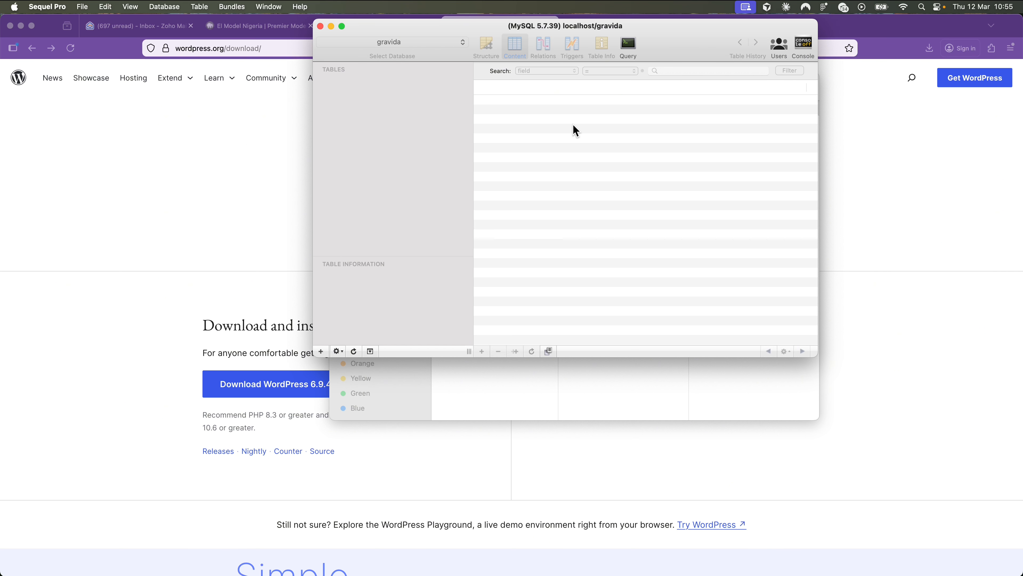
- Add a new empty database named elmodel from Sequel Pro's database list
click(464, 41)
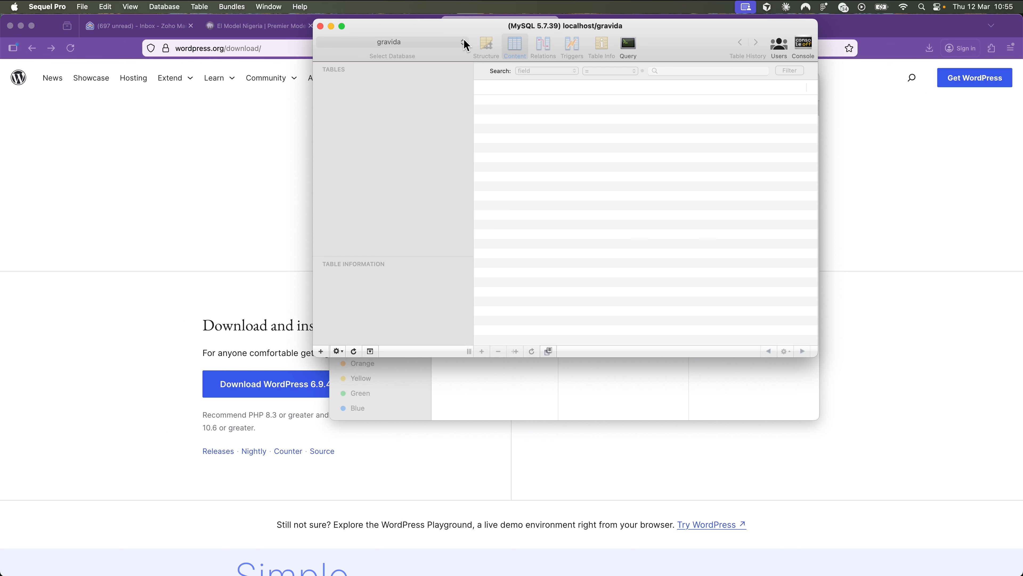
click(540, 121)
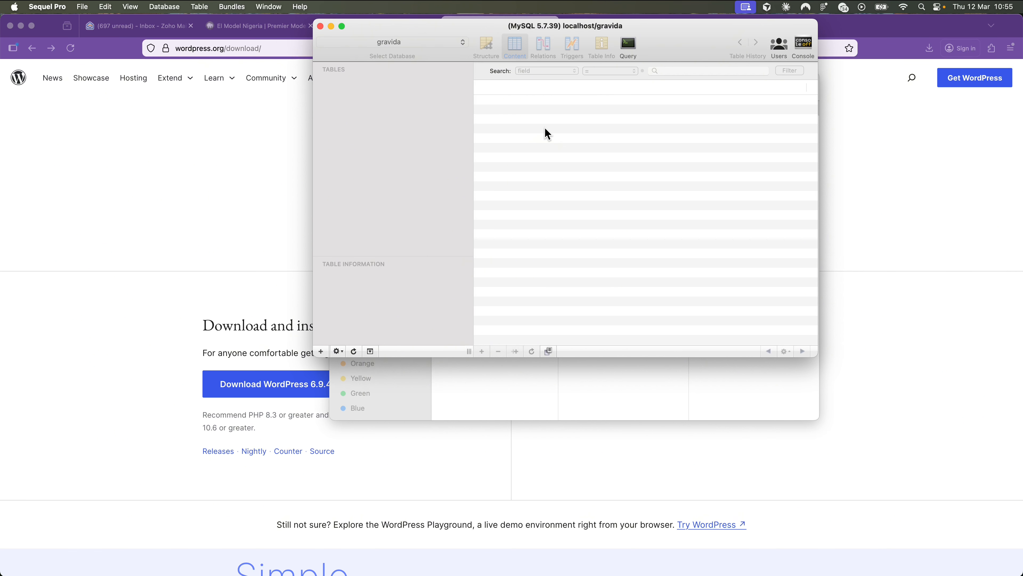
click(440, 42)
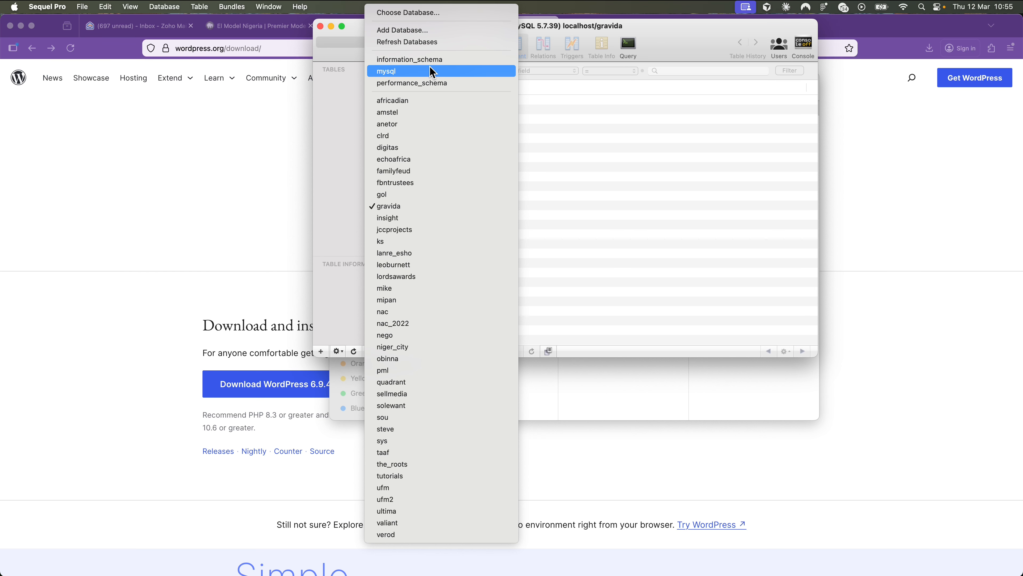
click(416, 32)
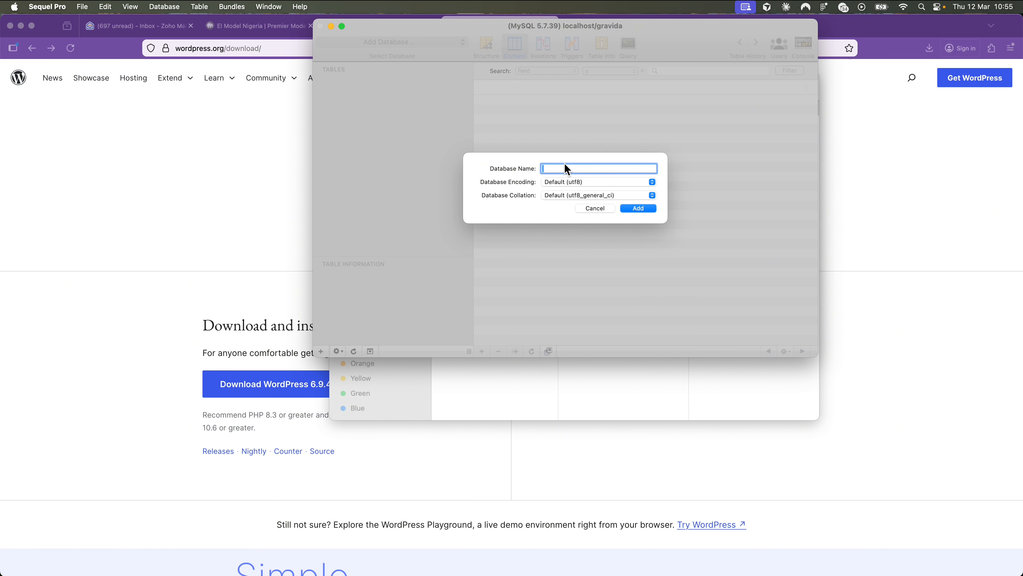
text(elmodel)
click(651, 207)
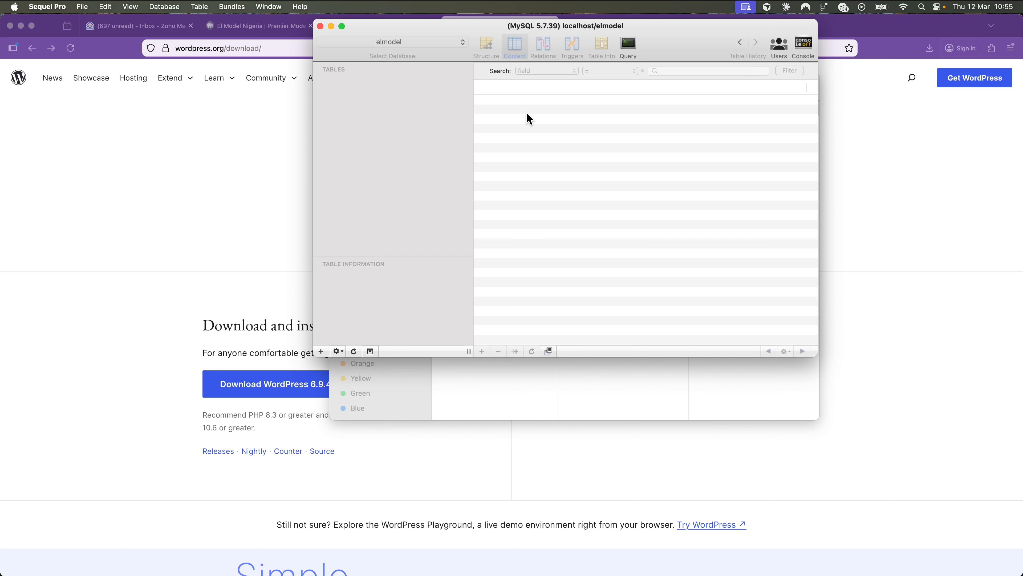
- Browse to localhost:8888/2026/elmodels in Firefox to reach the WordPress setup language page
click(263, 135)
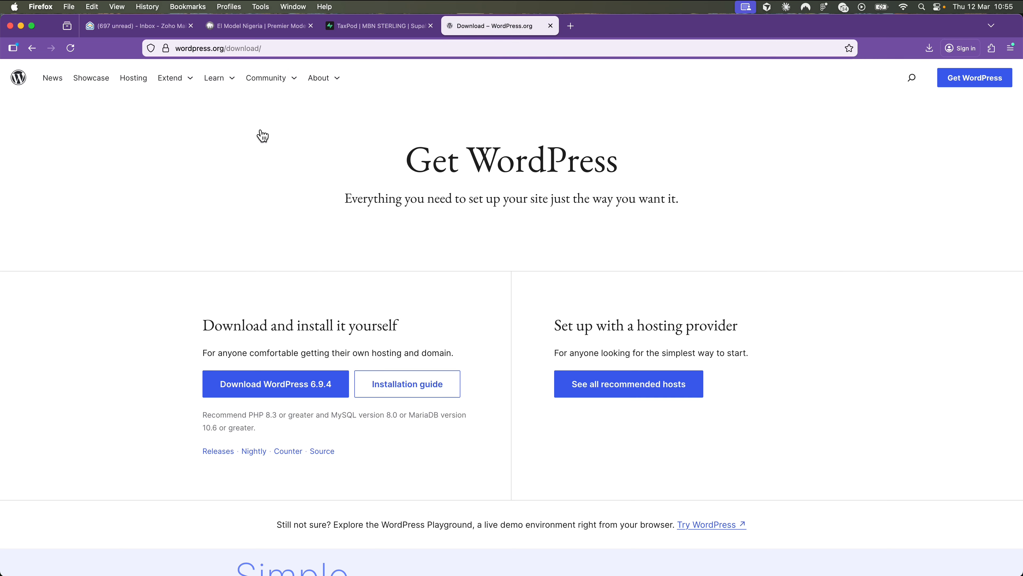
click(281, 49)
text(lo)
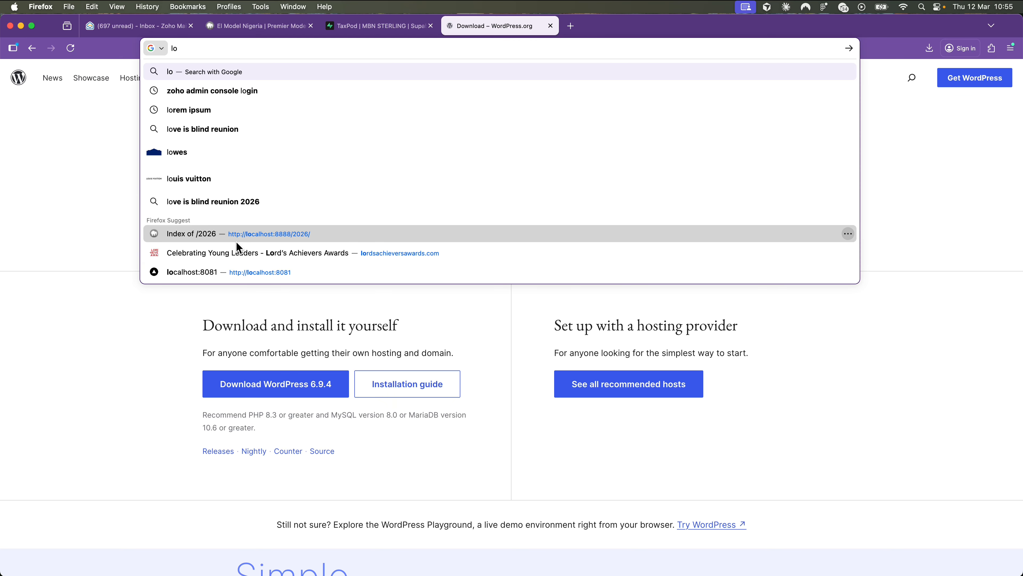
click(242, 236)
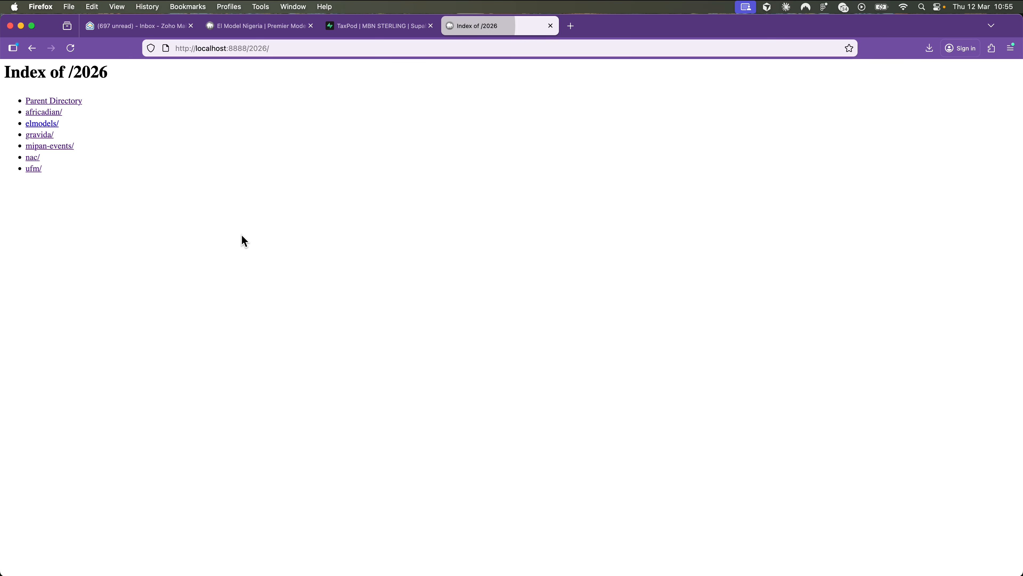
click(40, 125)
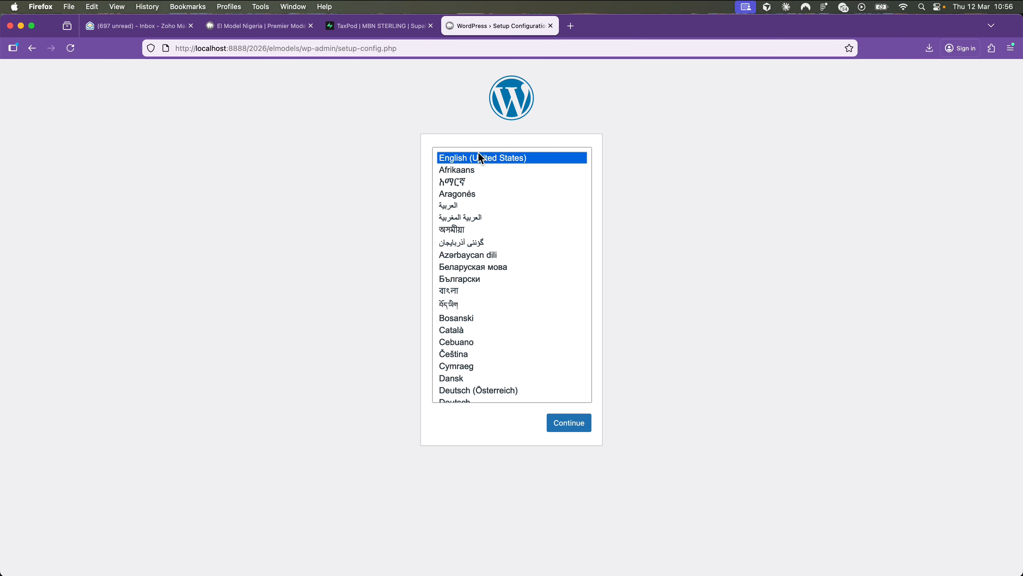
- Continue in English and submit database elmodel with username root and its password
click(564, 421)
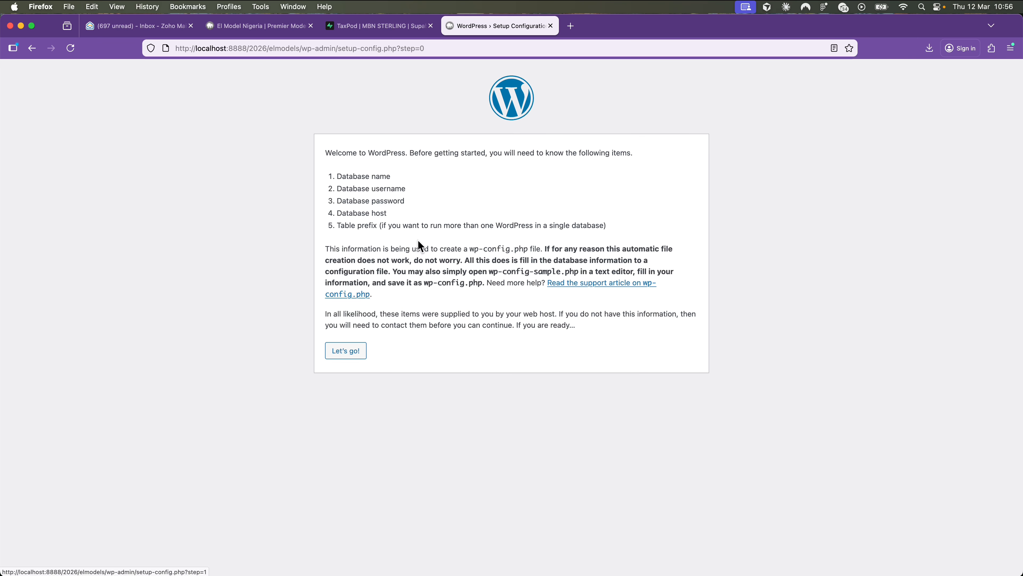
click(351, 352)
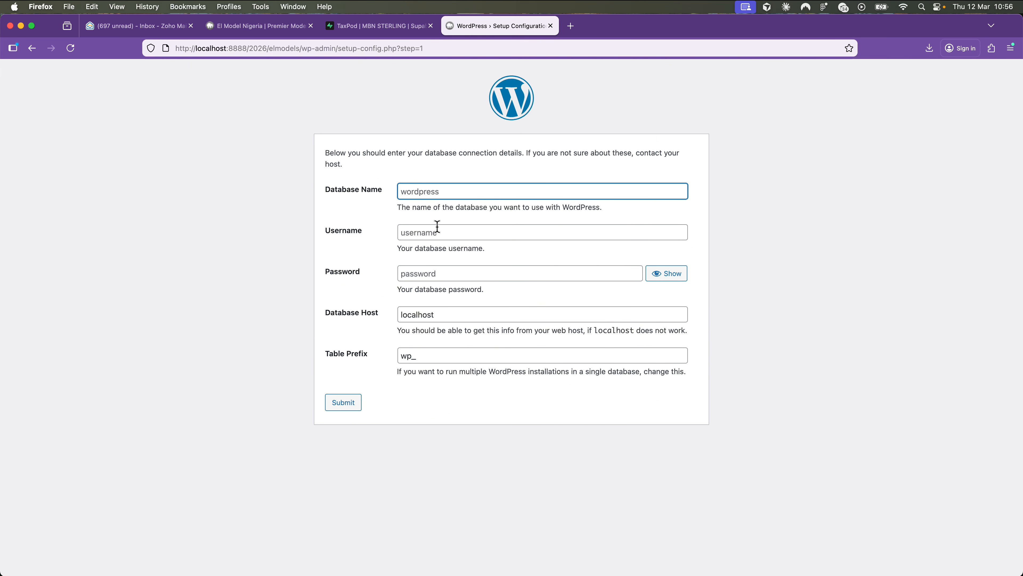
text(elmodel)
key(Tab)
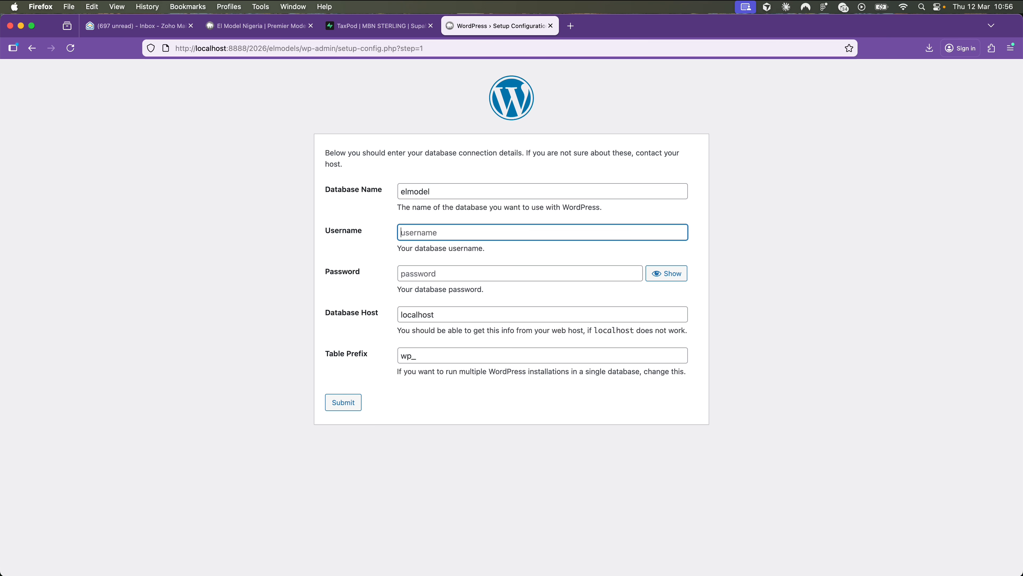
text(root)
key(Tab)
text(root)
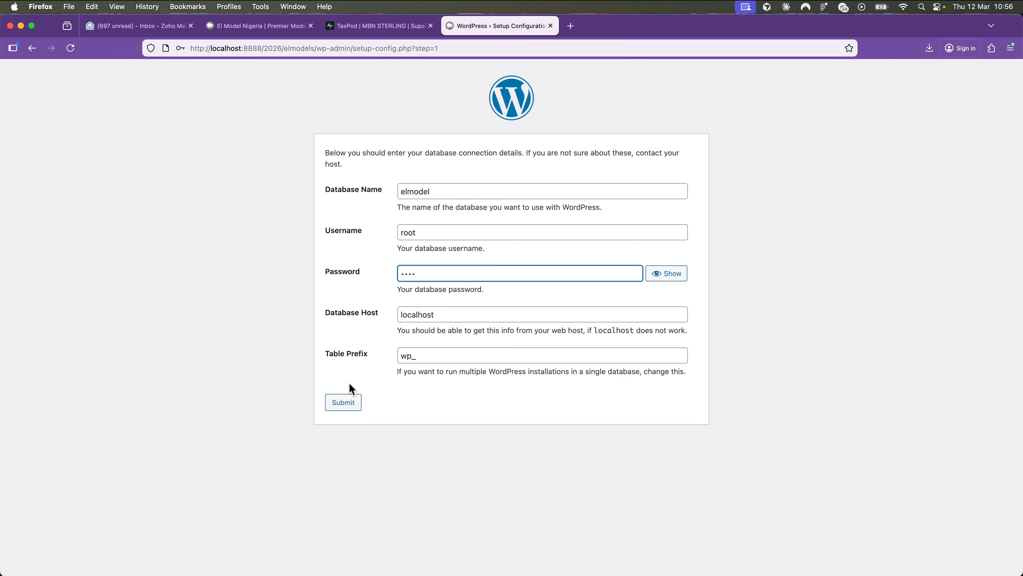
click(346, 404)
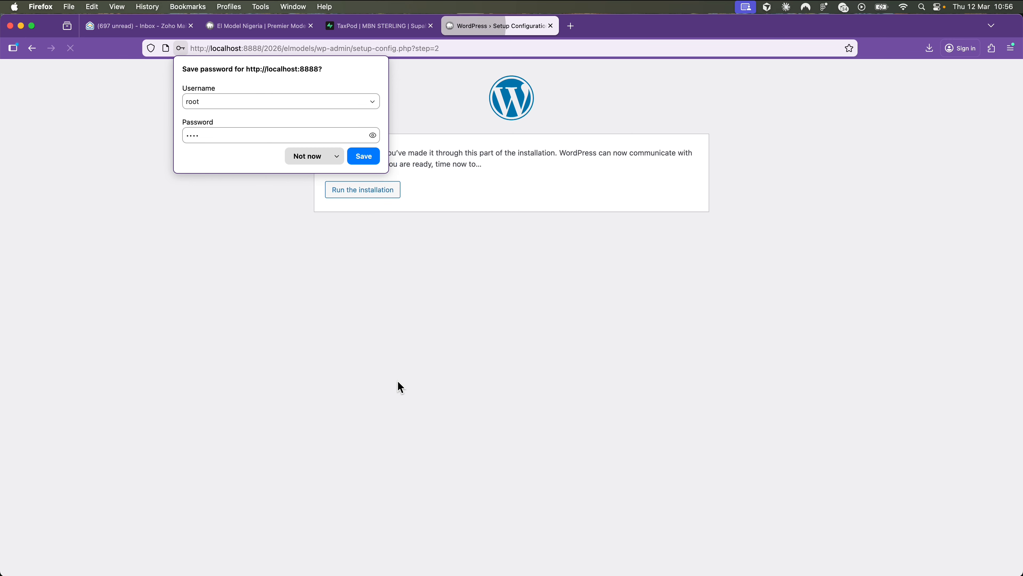
- Run the installation and enter site title Elmodels, an admin username and a password
click(316, 161)
click(380, 194)
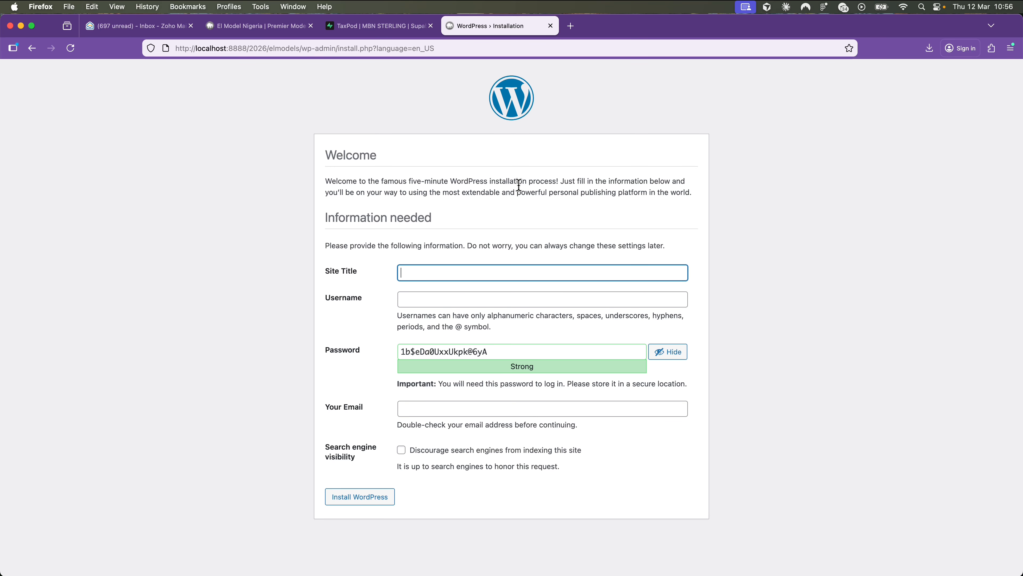
text(Elmodels)
key(Tab)
text(kenoalords)
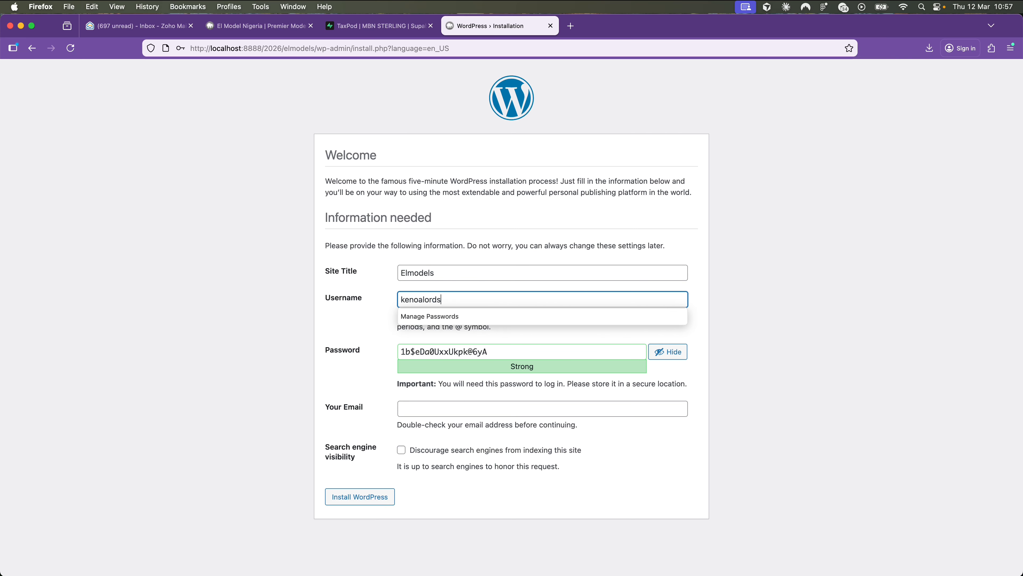
key(Tab)
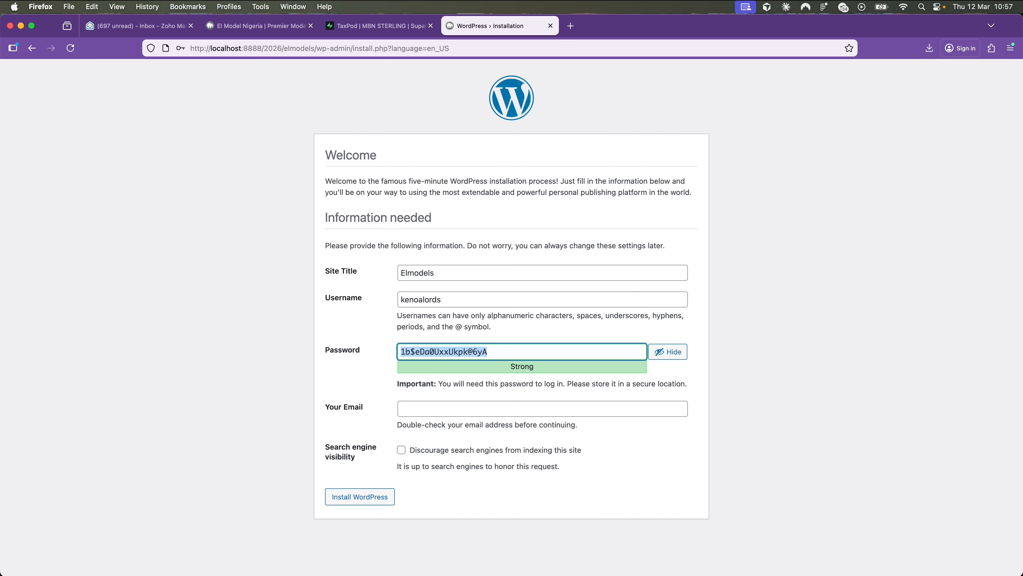
text(***)
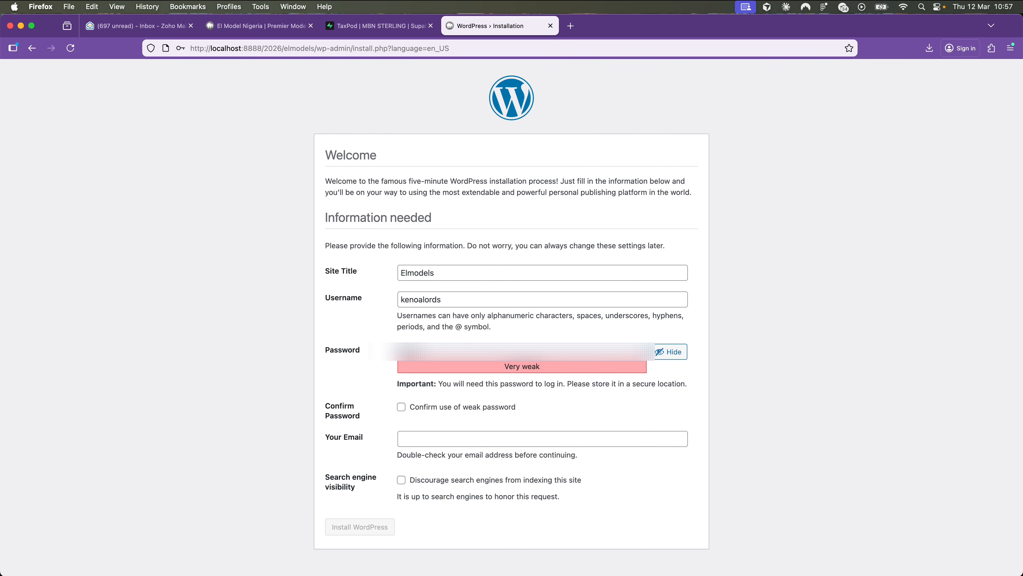
- Confirm the weak password, add the admin e-mail address and install WordPress
click(402, 408)
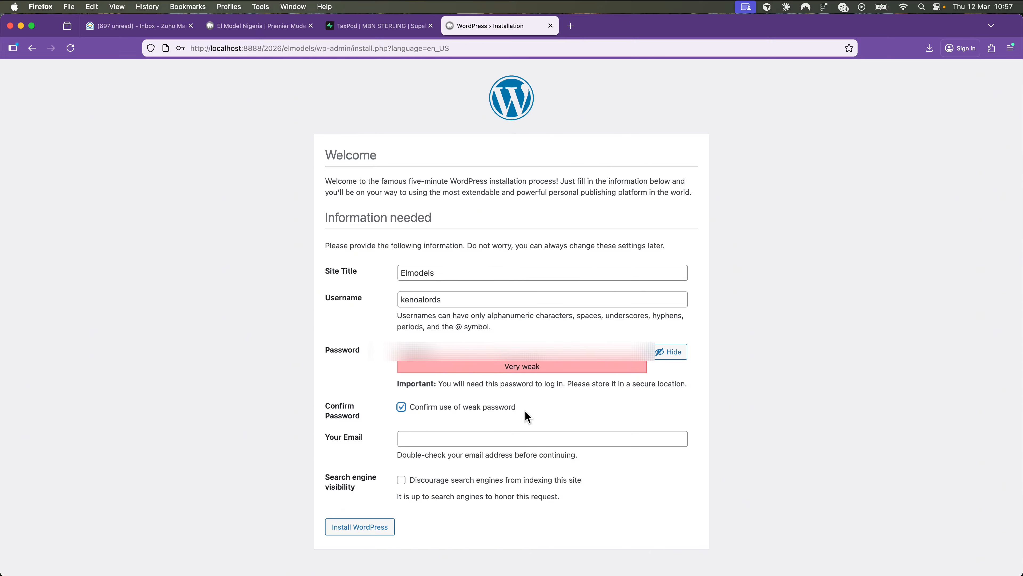
click(436, 434)
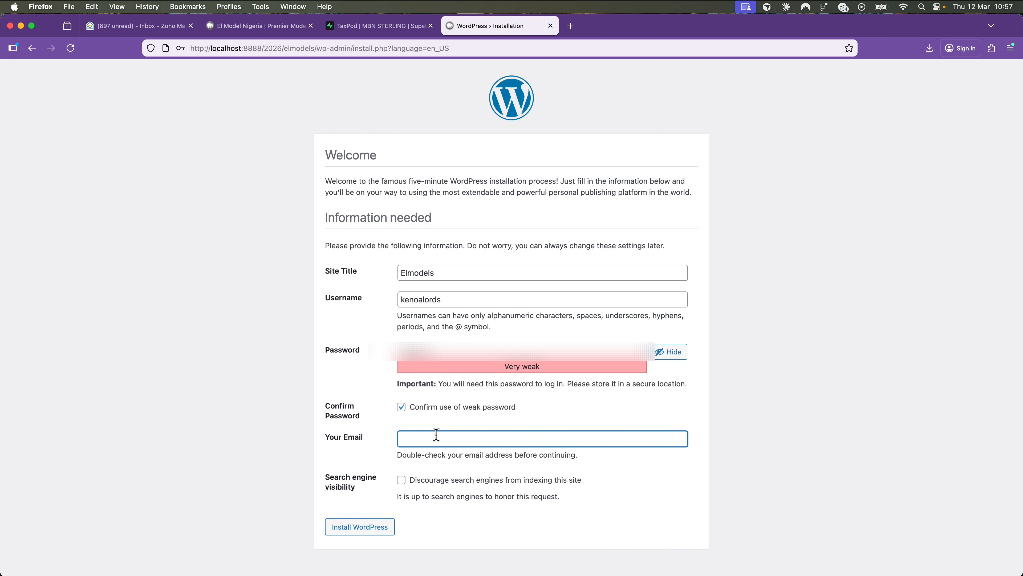
click(368, 528)
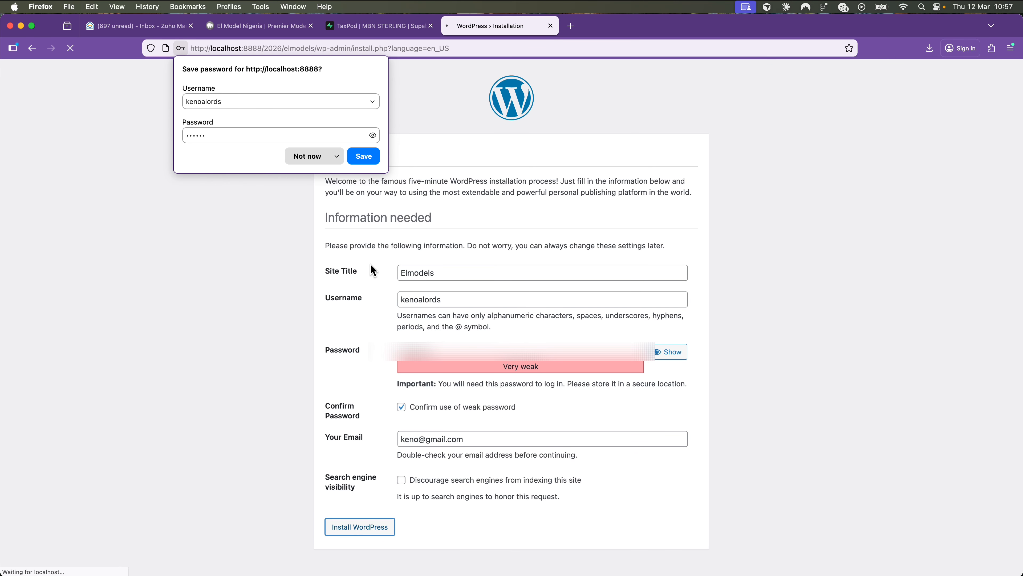
click(308, 156)
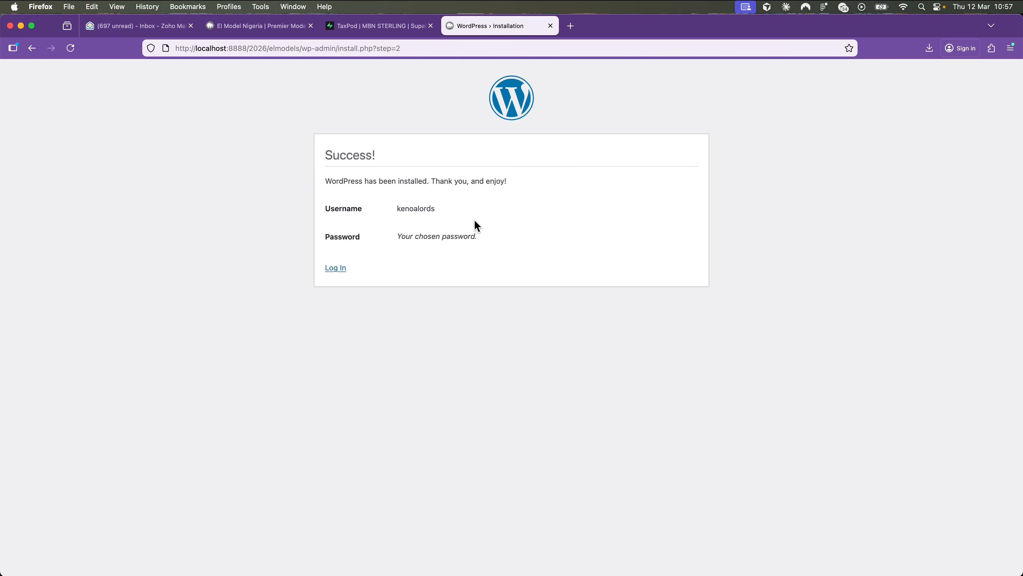
- Log in with the admin username and password without saving the password
click(337, 269)
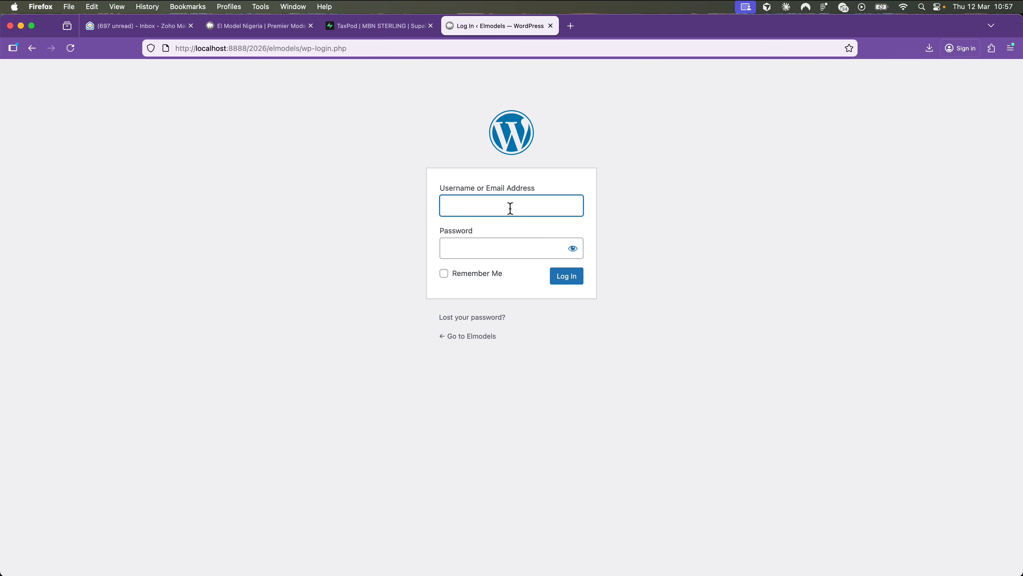
text(kenoalords)
key(Tab)
text(******)
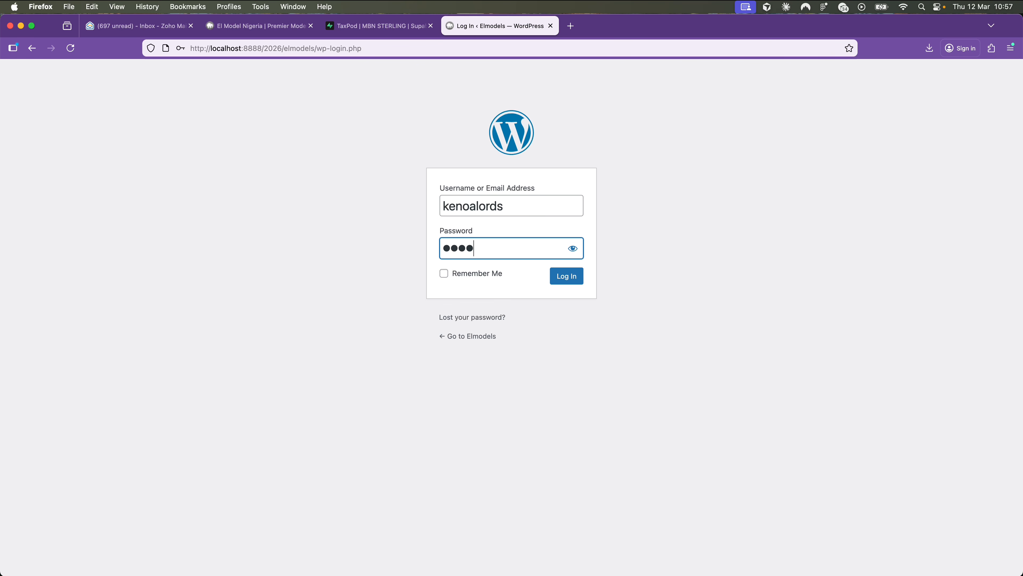
click(565, 278)
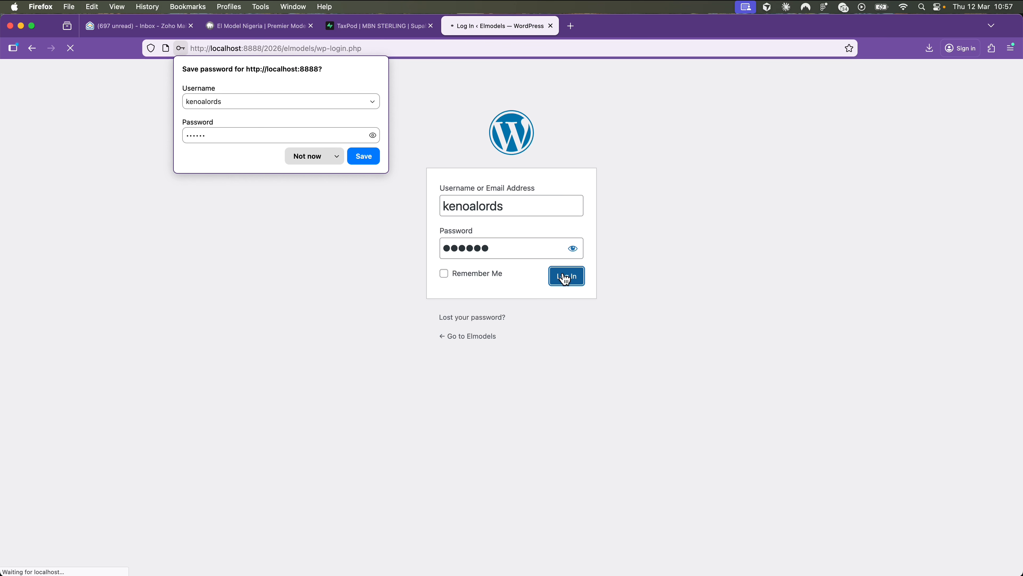
click(303, 158)
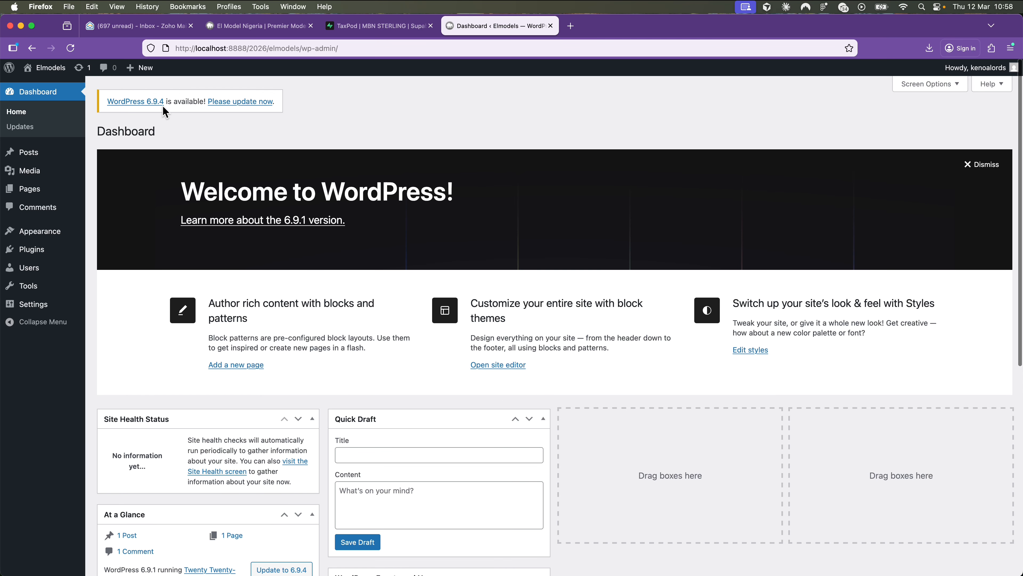
- Open the Elmodels public site in a new tab from the admin bar
right_click(45, 68)
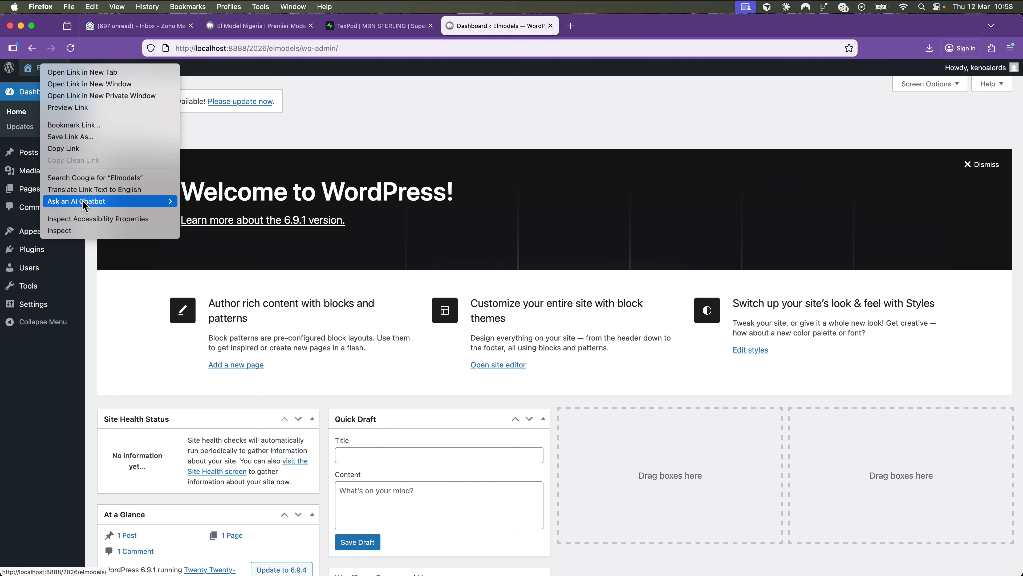
click(330, 142)
mouse_move(45, 68)
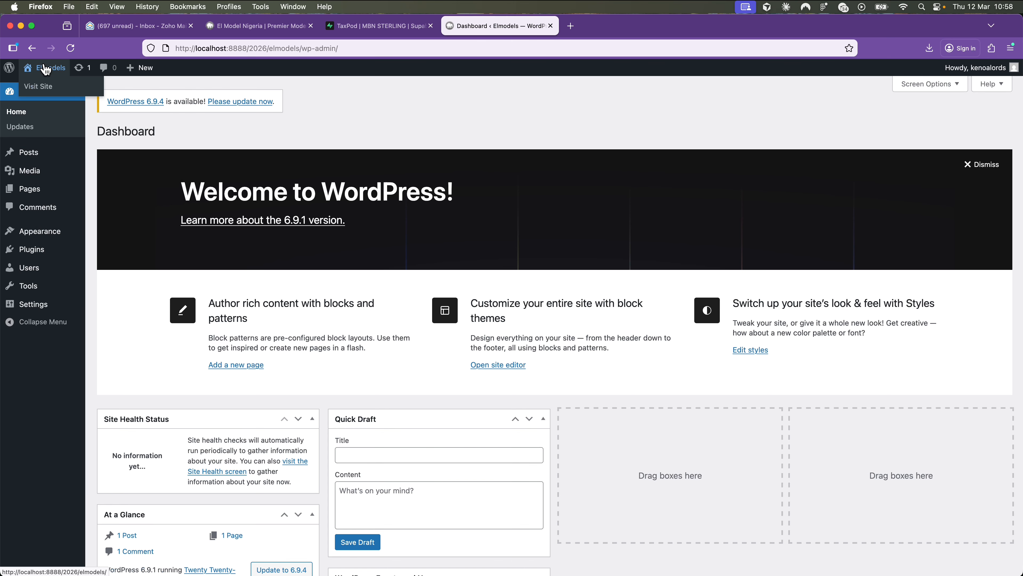
right_click(45, 92)
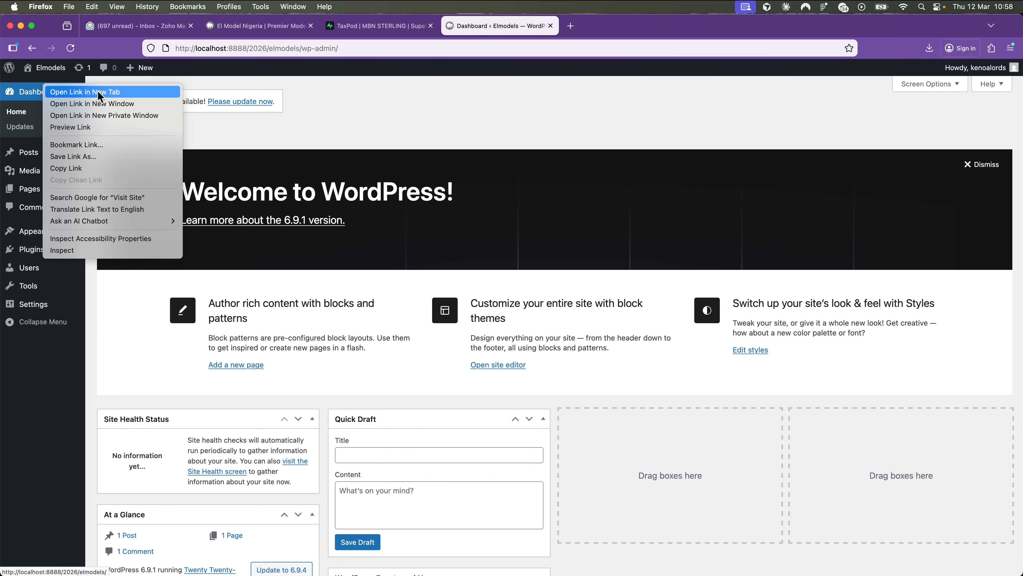
click(44, 91)
- View the Elmodels front page and the El Model Nigeria tab, then return to the Dashboard
click(611, 28)
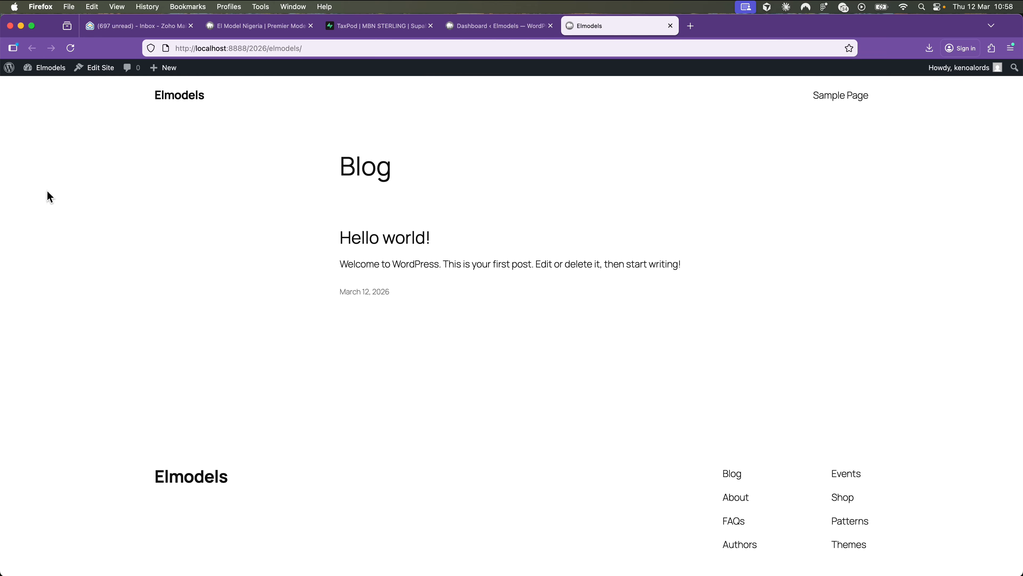
scroll(489, 263, down, 3)
scroll(489, 263, up, 3)
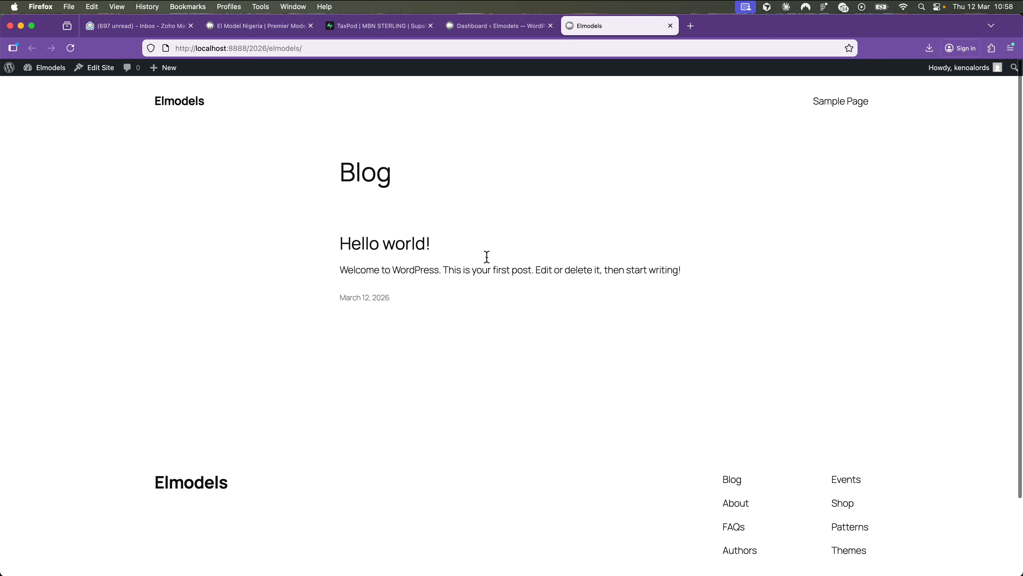
click(263, 34)
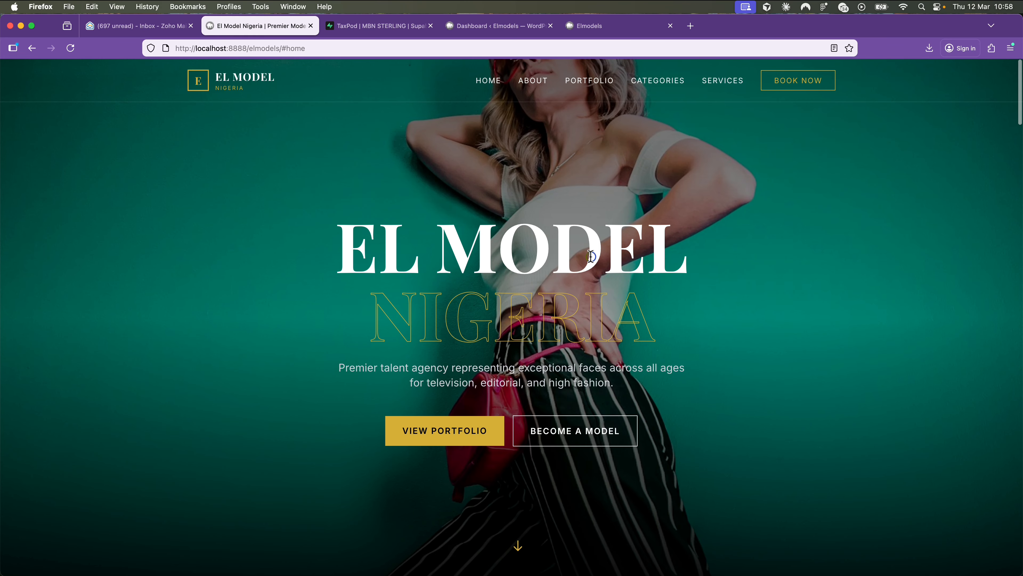
scroll(554, 234, down, 5)
scroll(554, 233, down, 20)
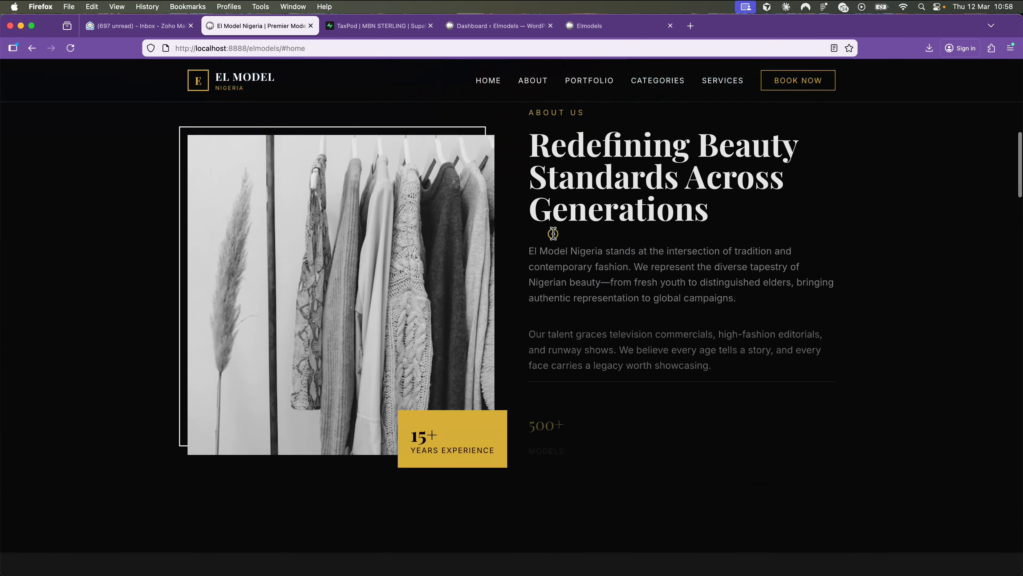
scroll(553, 233, down, 15)
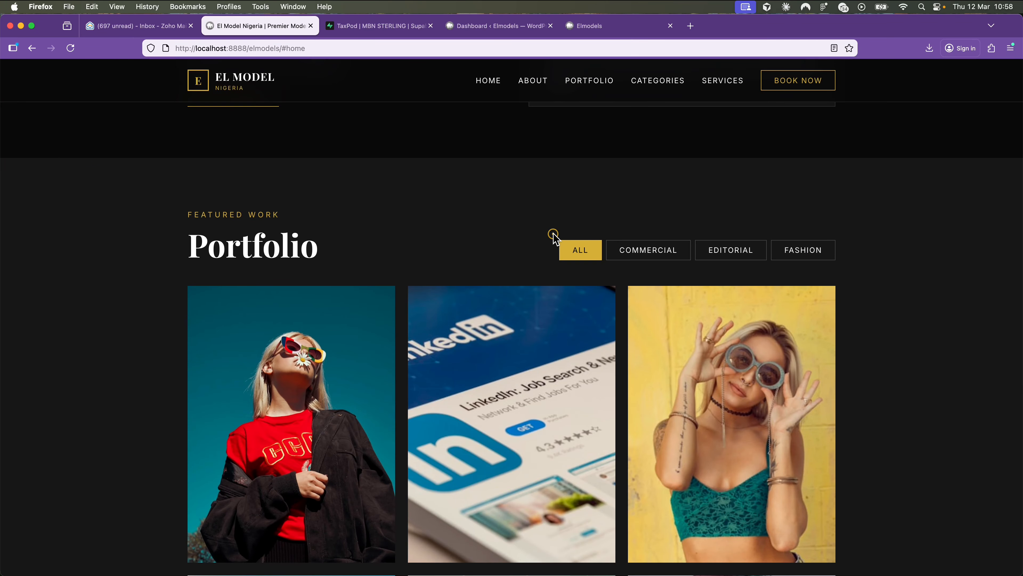
click(497, 26)
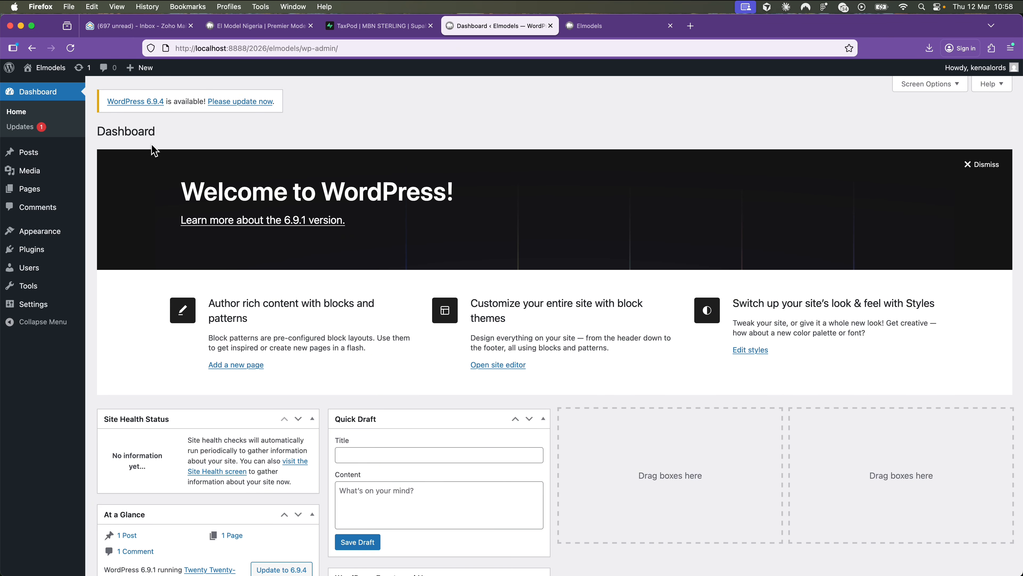
- Search plugins for 'elementor', then install and activate Elementor Website Builder
mouse_move(74, 249)
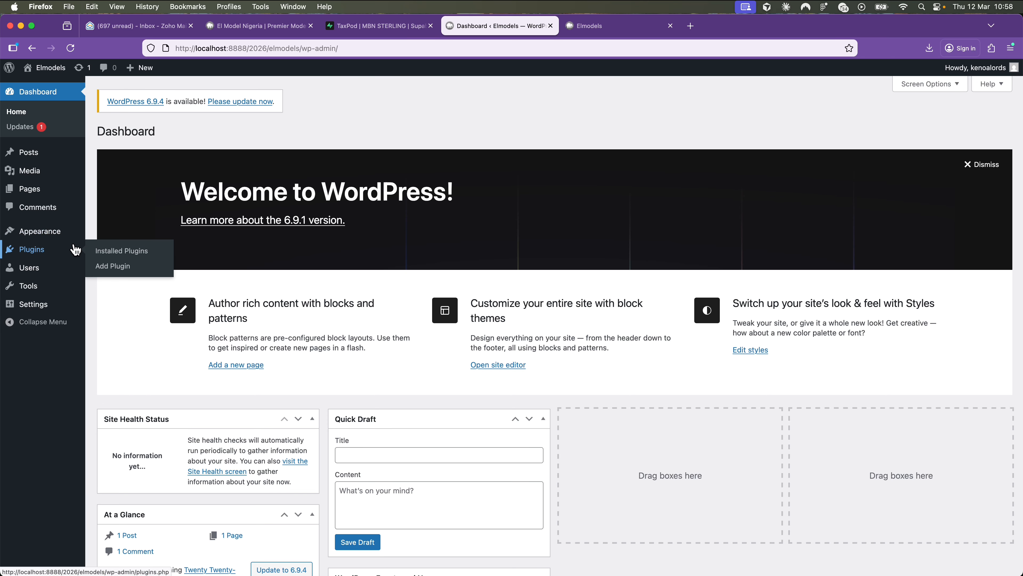
click(121, 267)
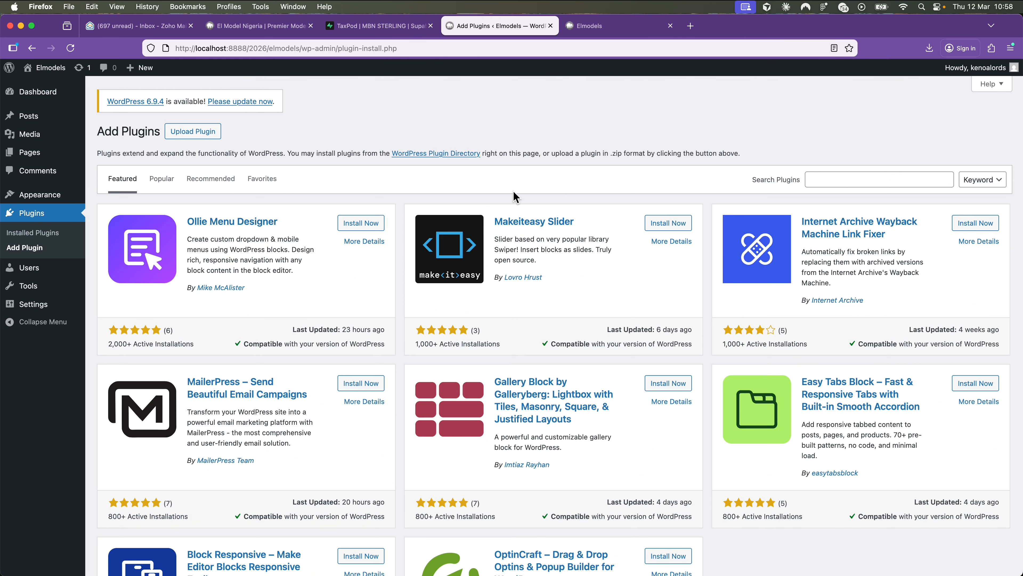
click(846, 176)
text(elementor)
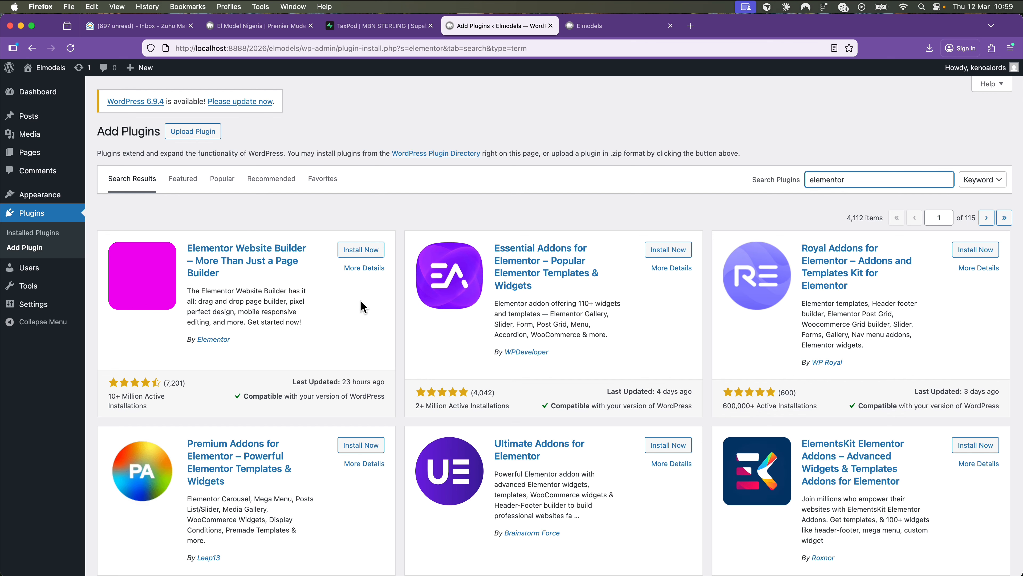
click(369, 254)
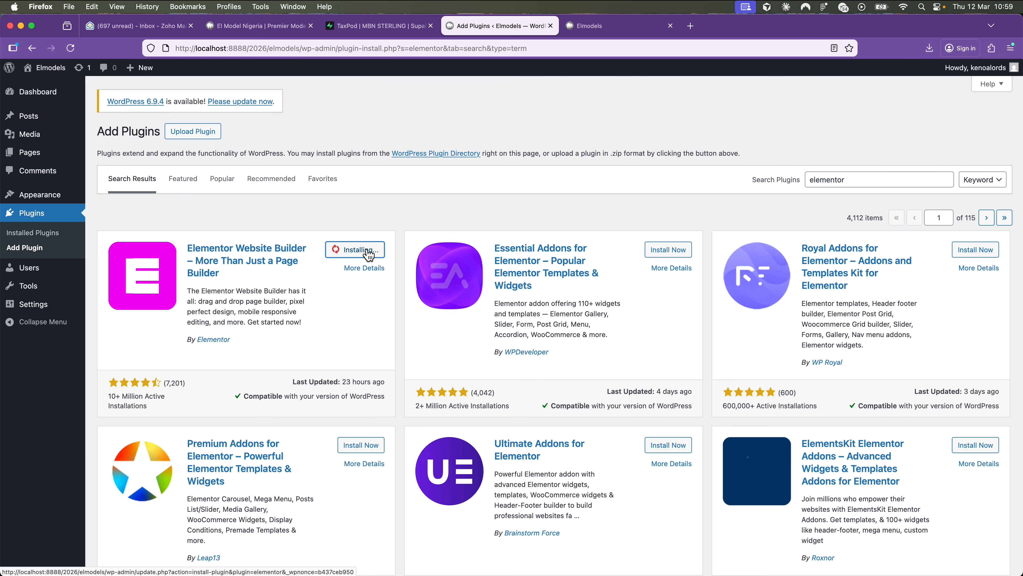
click(365, 250)
mouse_move(43, 145)
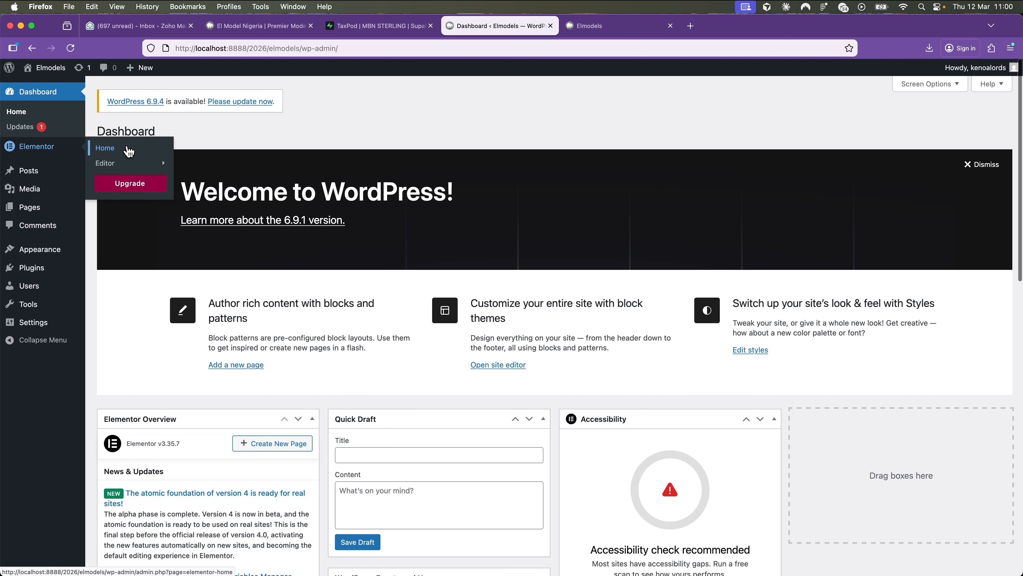
mouse_move(121, 165)
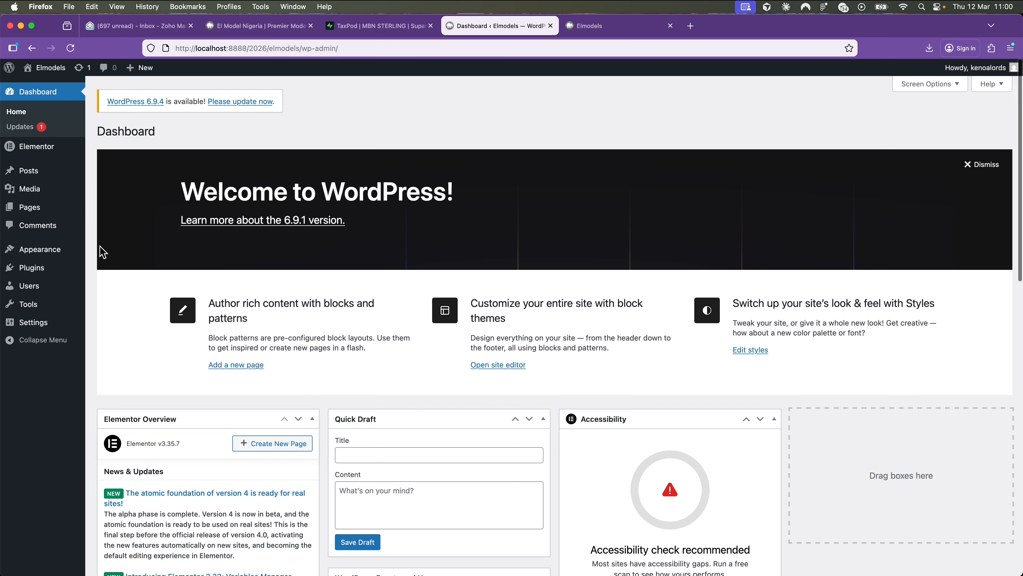
mouse_move(68, 270)
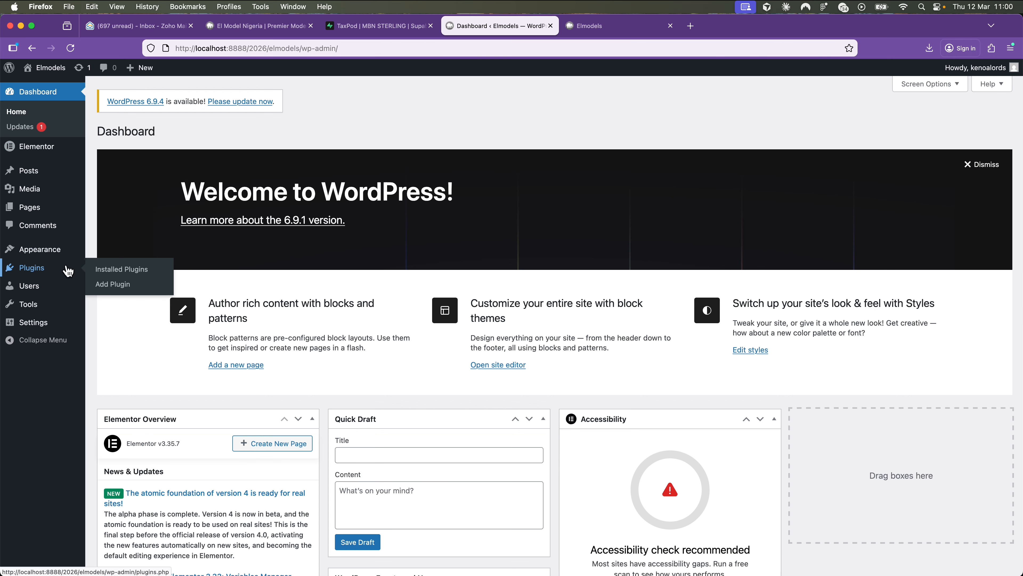
- Search the plugin directory for 'scf' and briefly check the El Model Nigeria tab
click(120, 287)
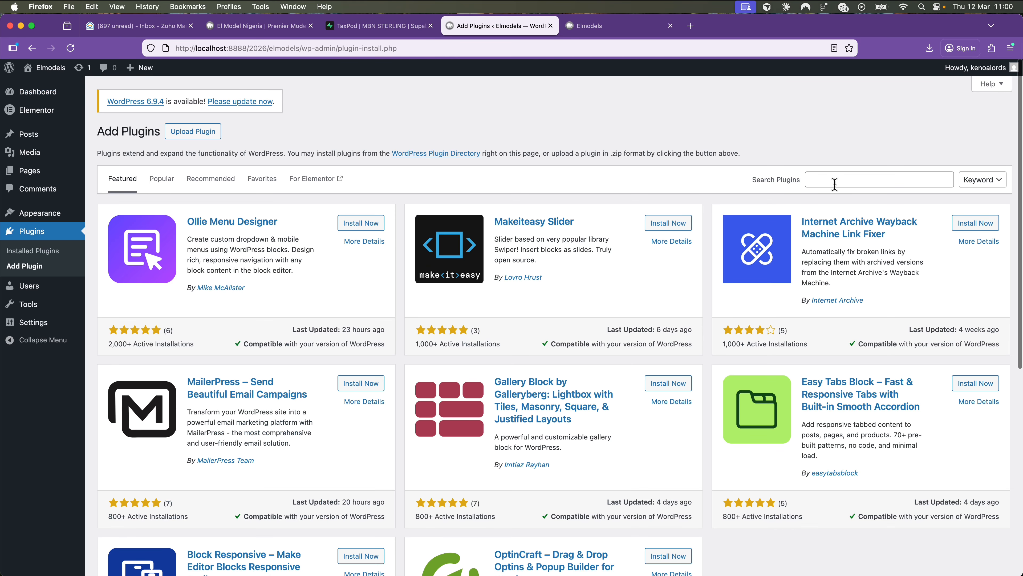
click(834, 183)
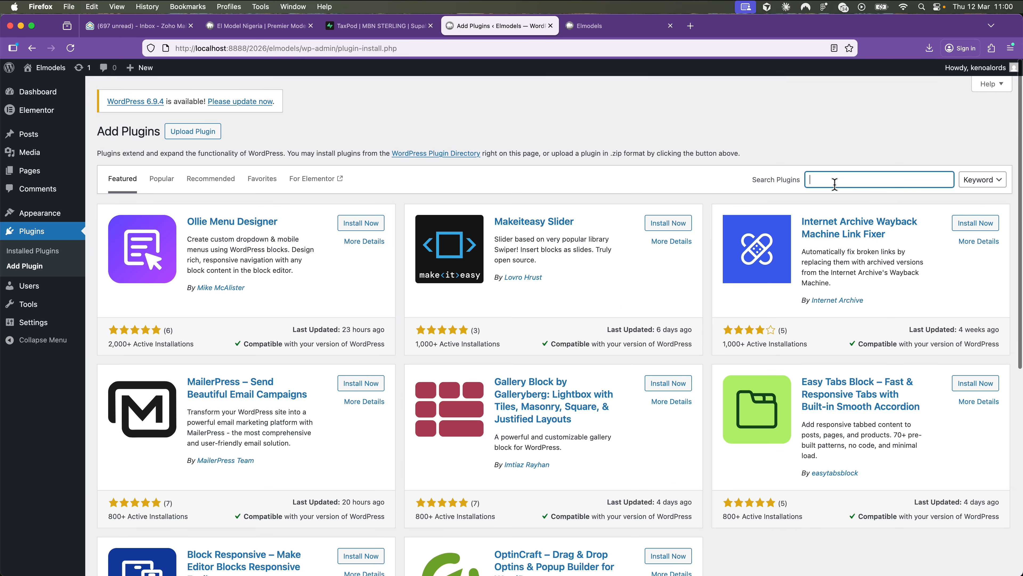
text(scf)
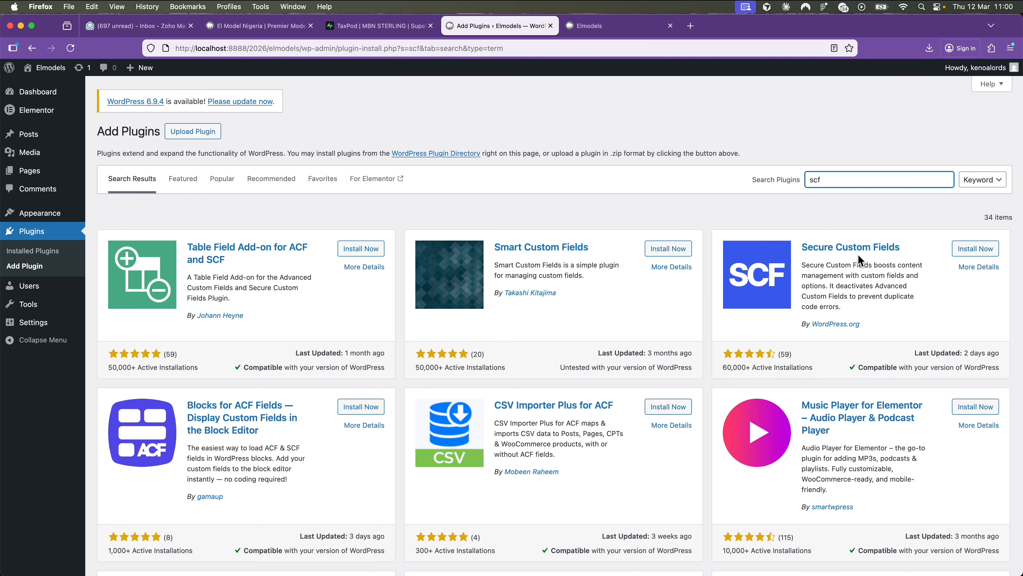
click(258, 26)
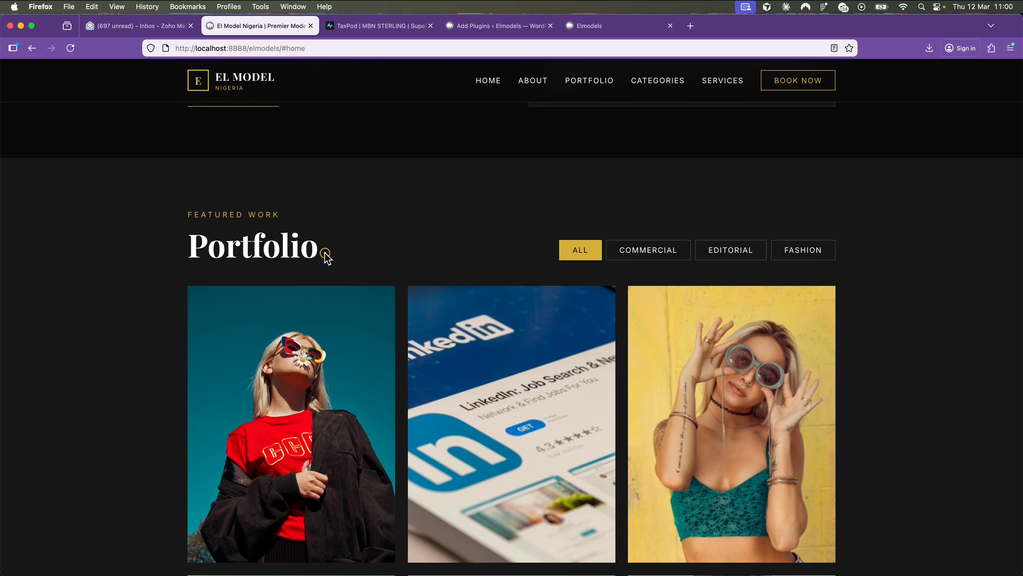
scroll(327, 258, down, 12)
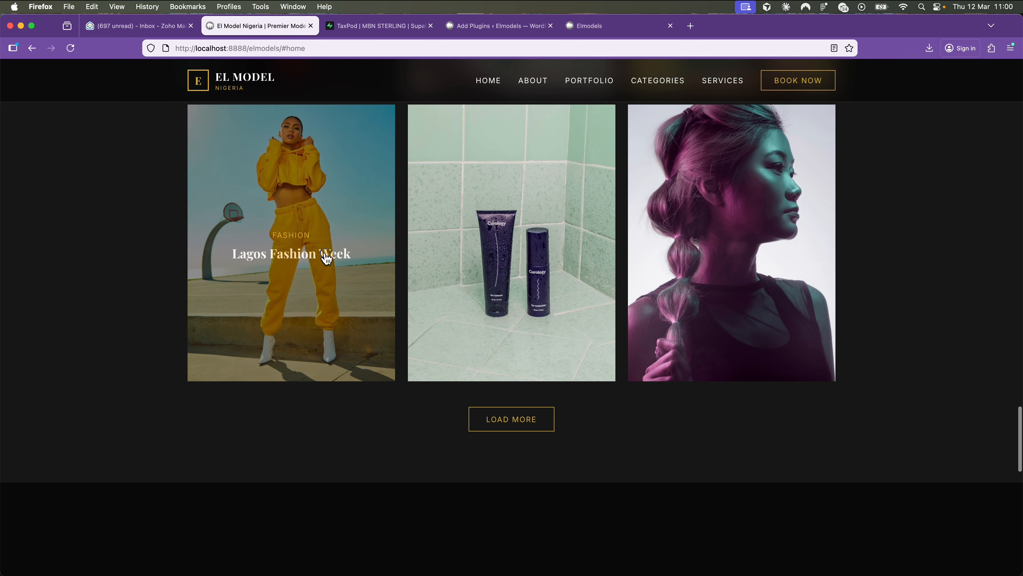
scroll(327, 258, up, 12)
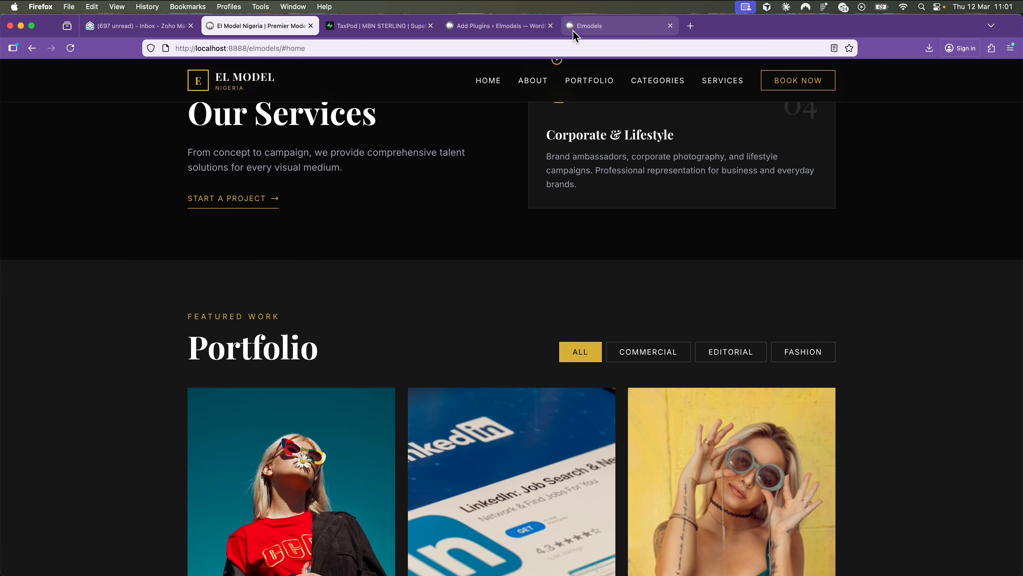
click(504, 25)
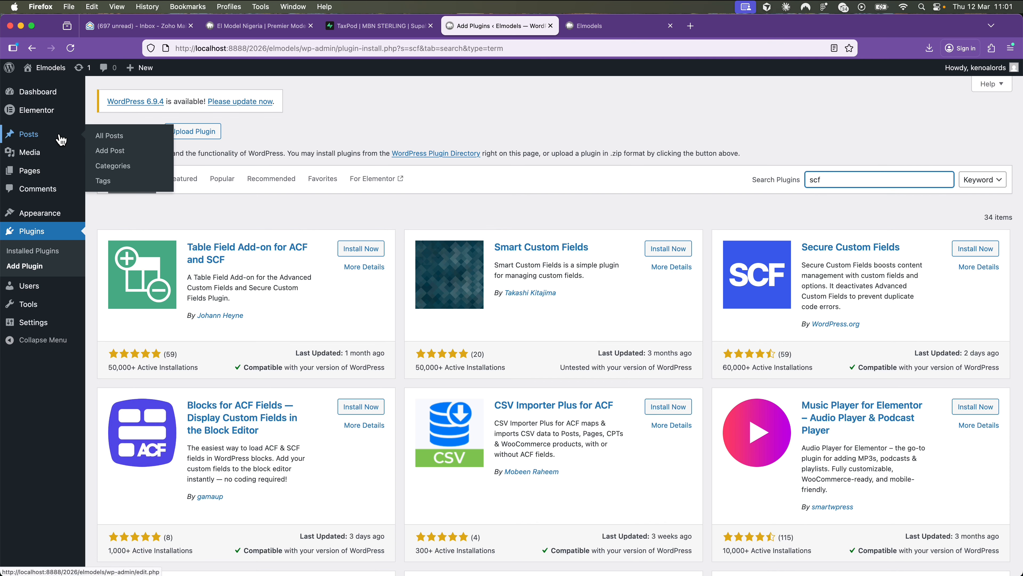
- Install and activate the Secure Custom Fields plugin
mouse_move(76, 175)
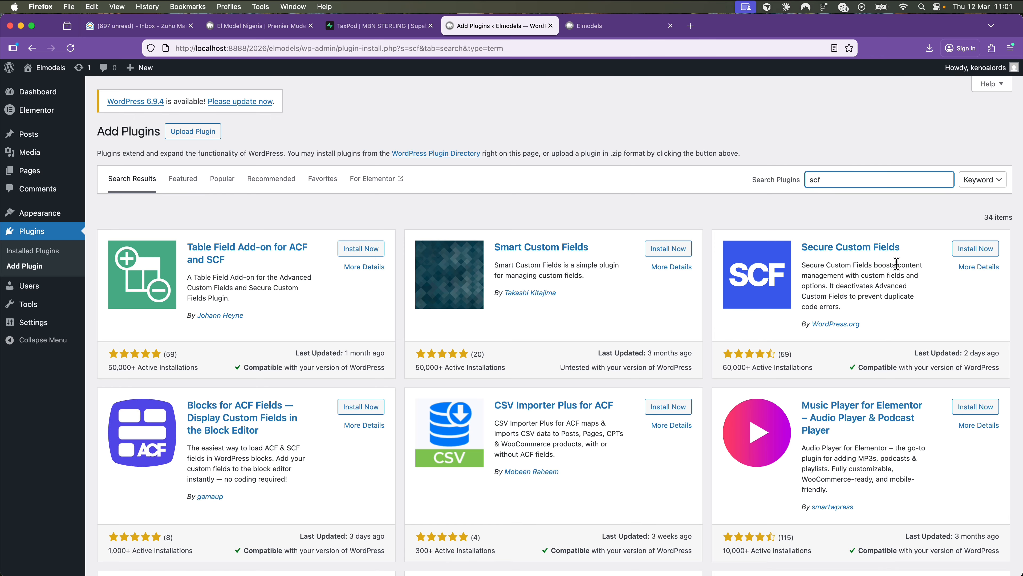
click(976, 249)
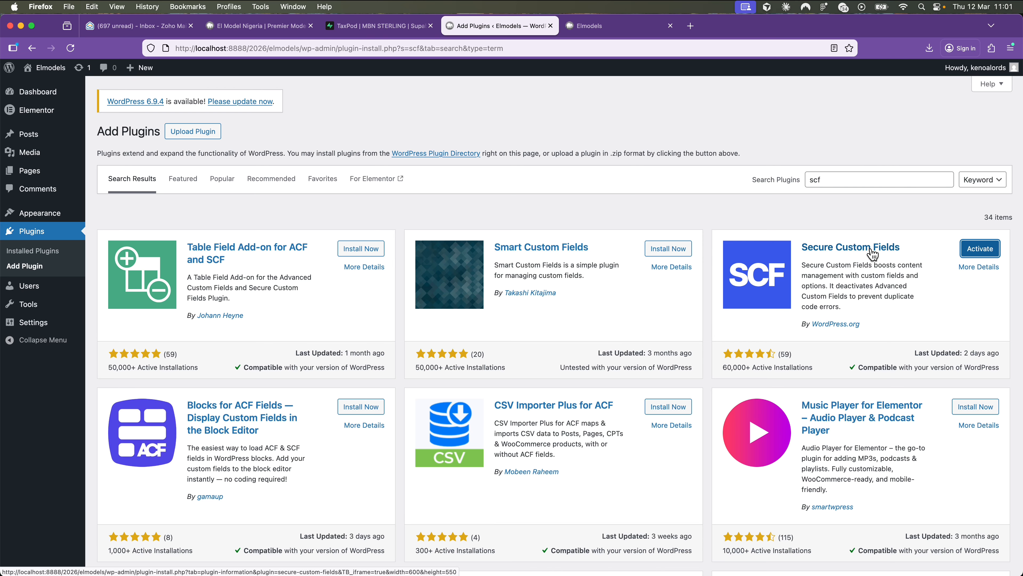
click(979, 248)
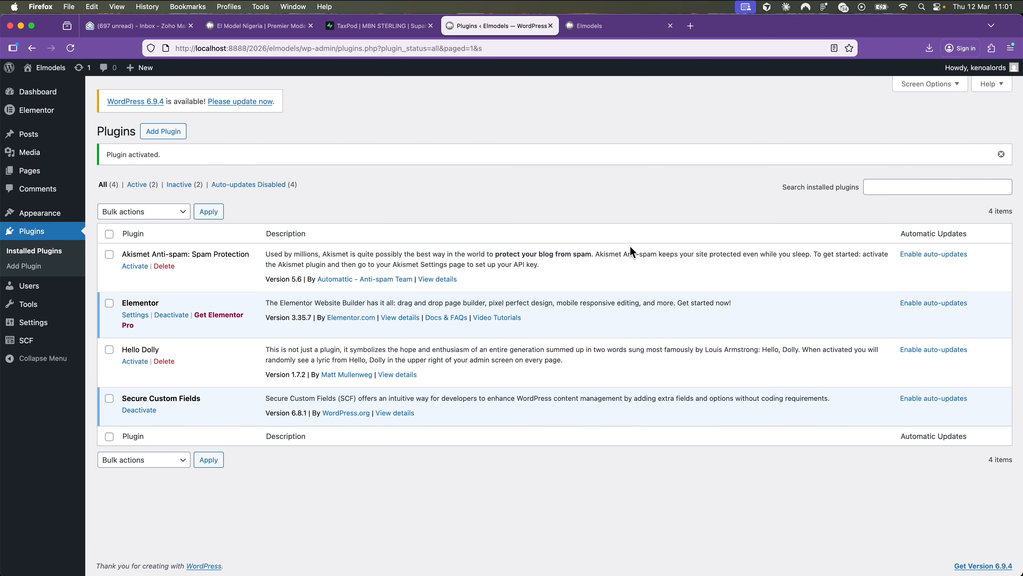
- Browse the empty SCF Field Groups, Post Types and Taxonomies screens
mouse_move(49, 344)
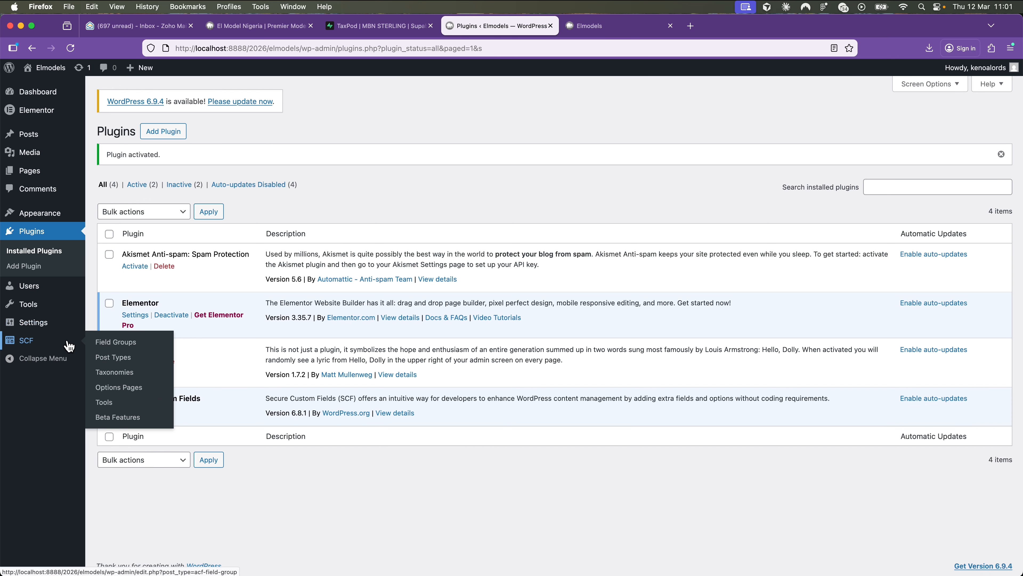
click(30, 345)
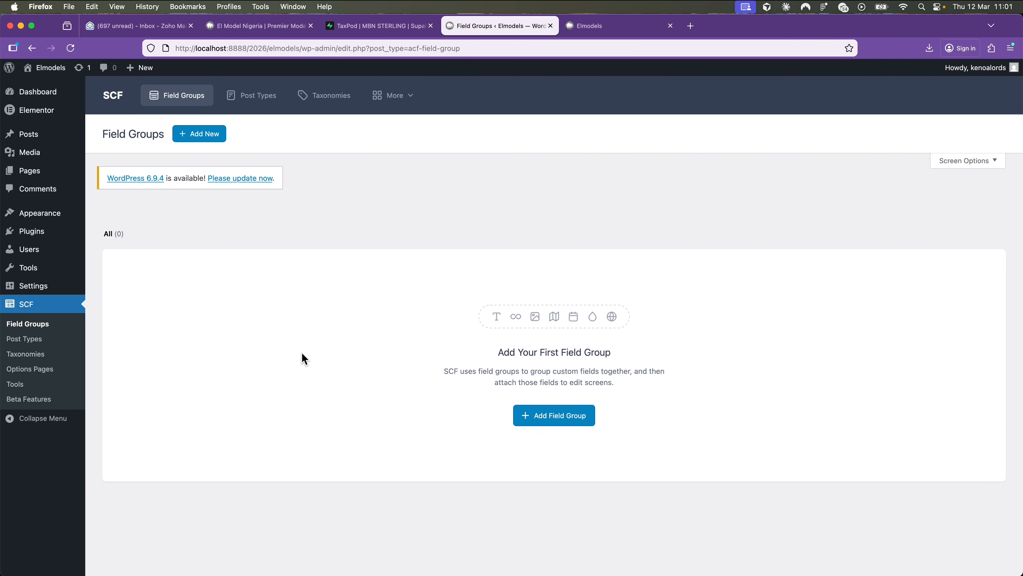
click(245, 95)
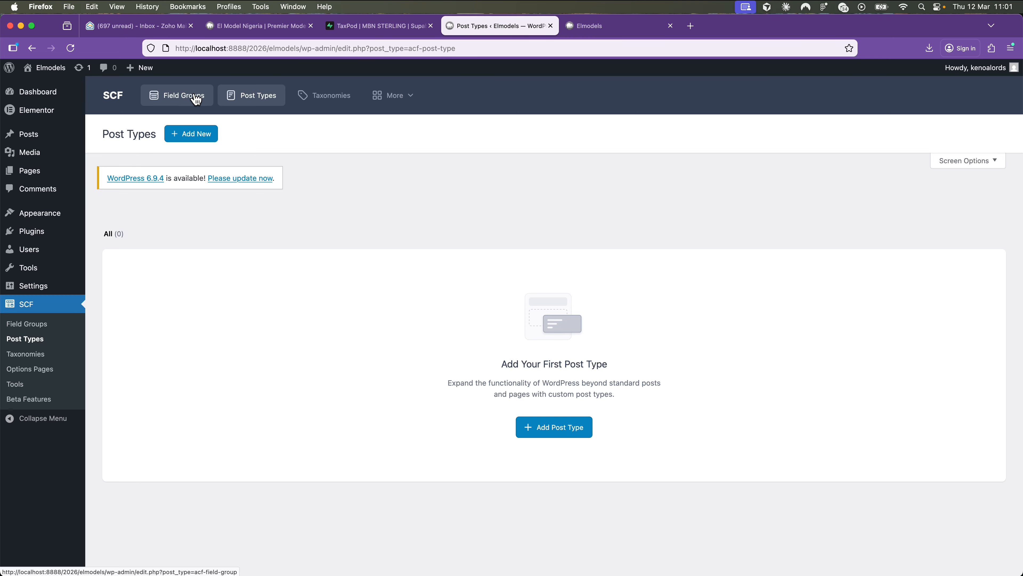
click(322, 96)
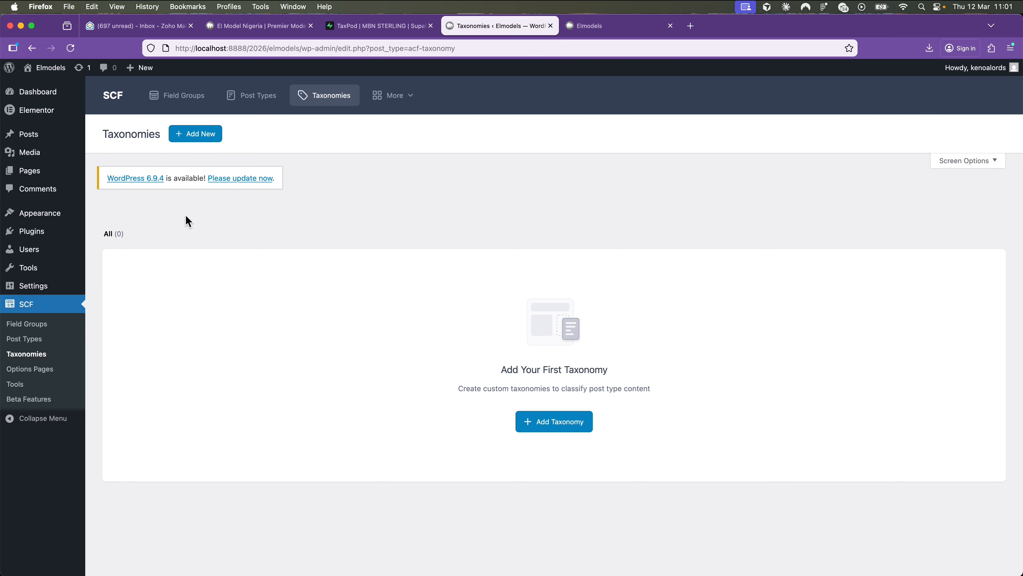
- Install the Hello Elementor theme from the Add Themes page and activate it
mouse_move(71, 215)
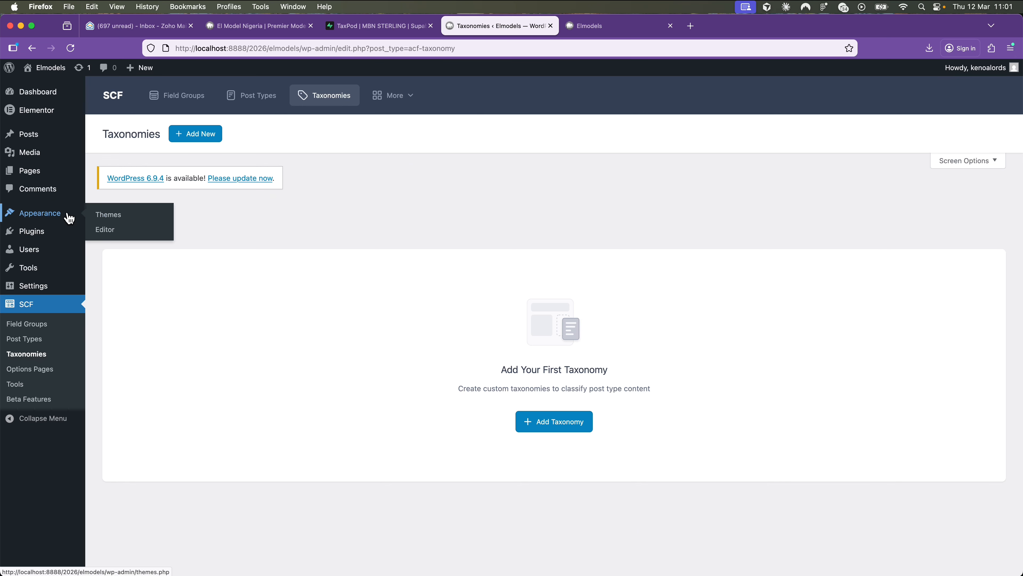
click(109, 216)
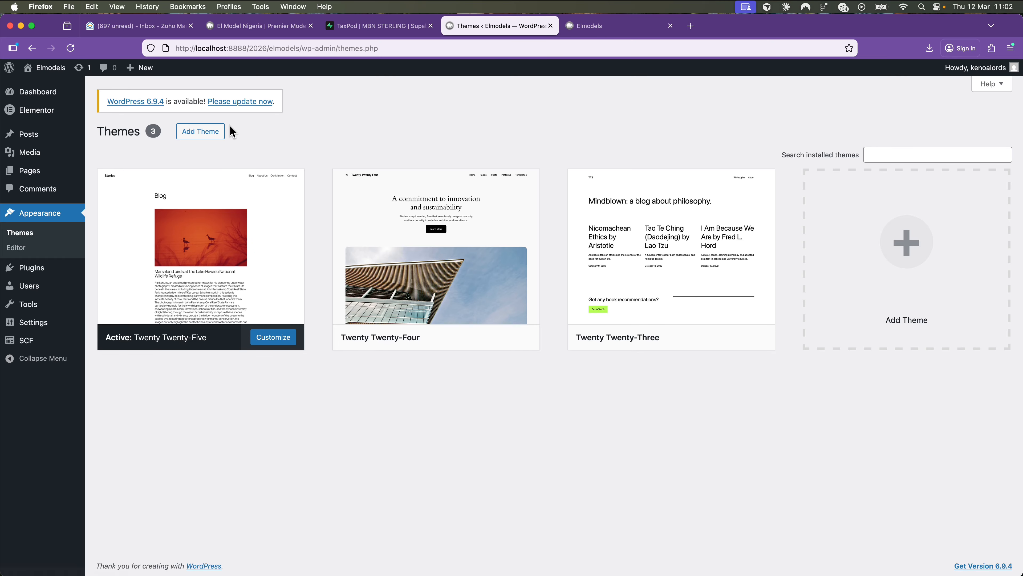
click(205, 132)
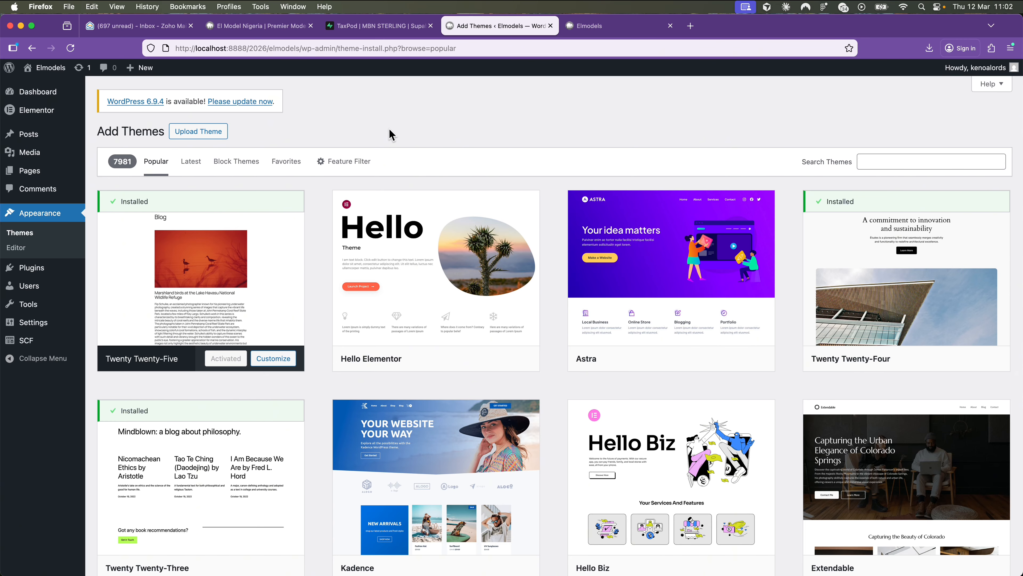
mouse_move(372, 341)
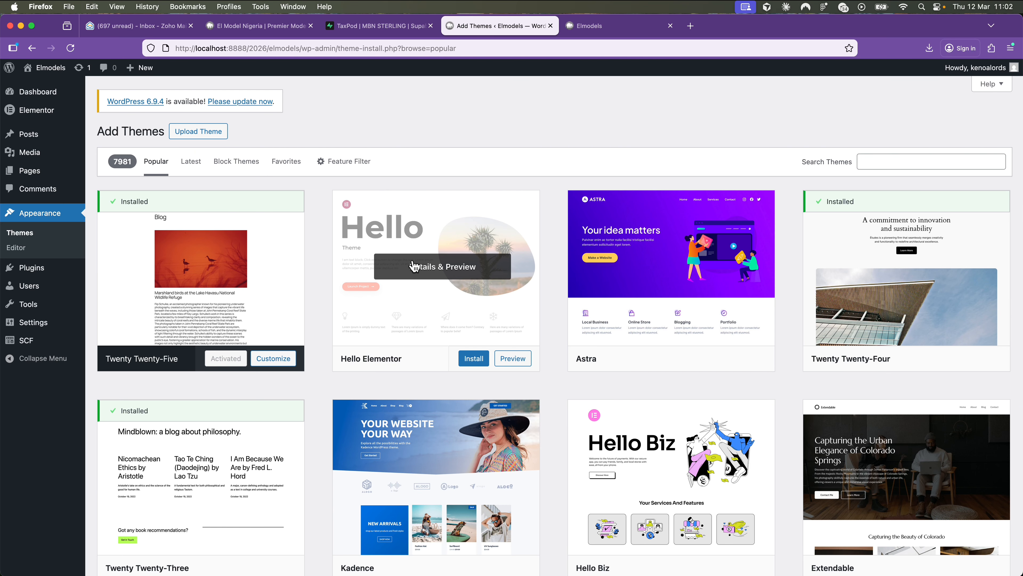
click(481, 356)
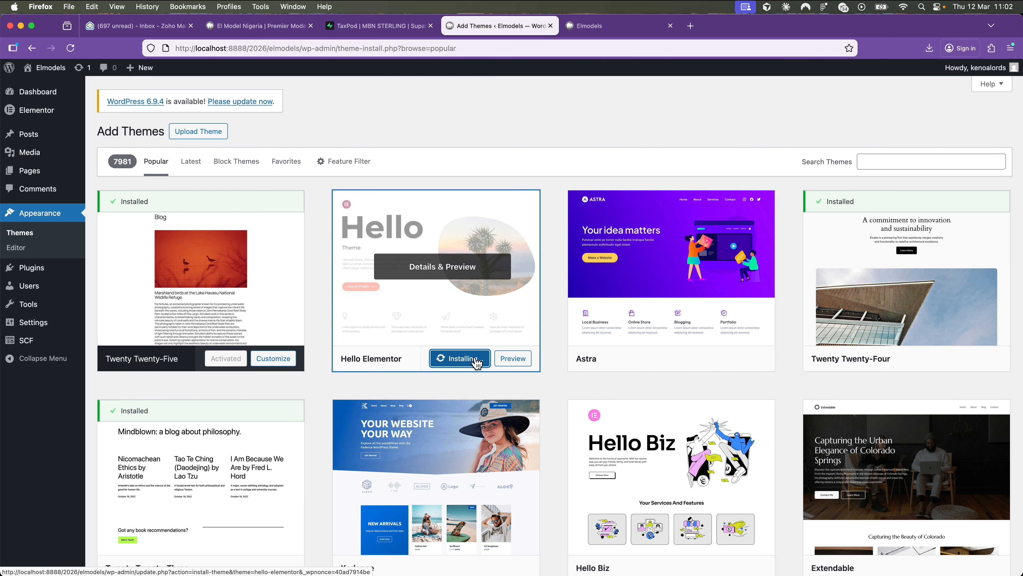
click(454, 359)
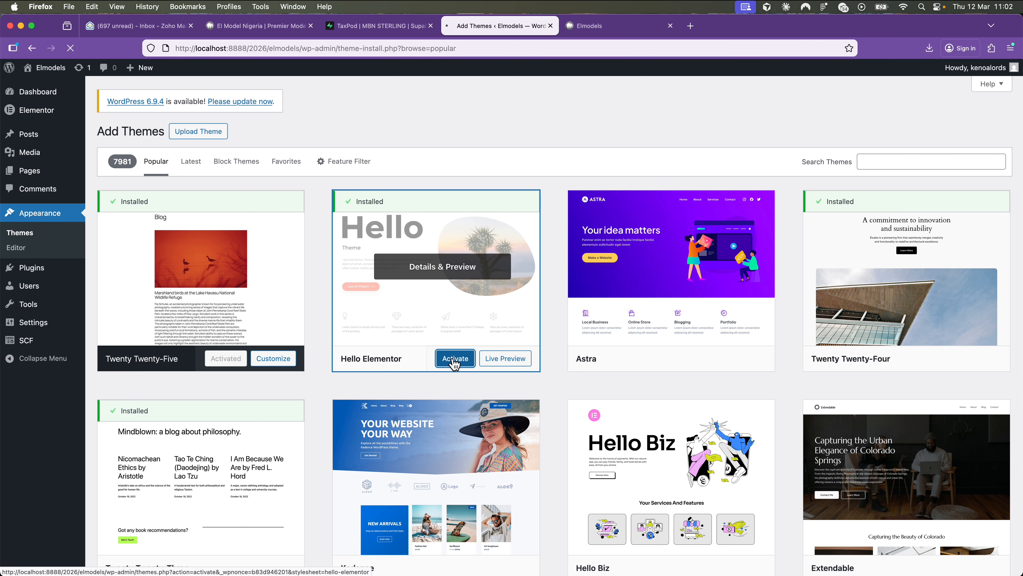